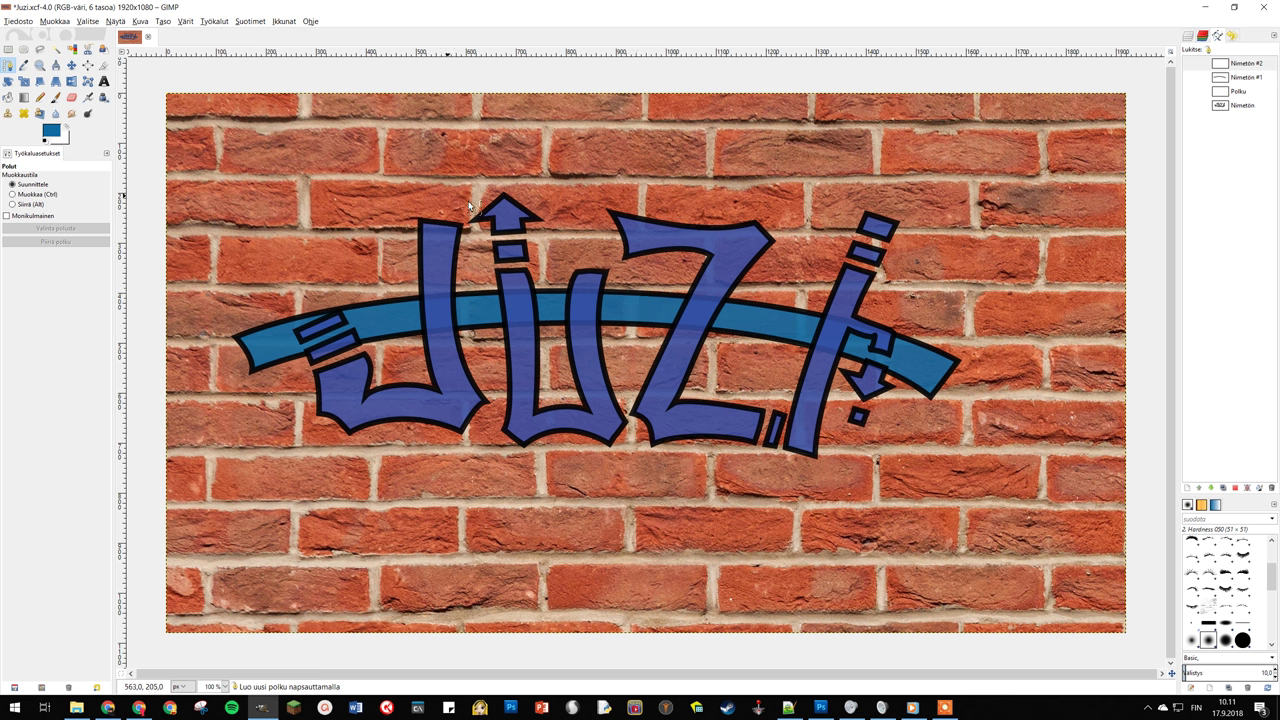
Create a new blank white 1920×1080 px image
click(31, 22)
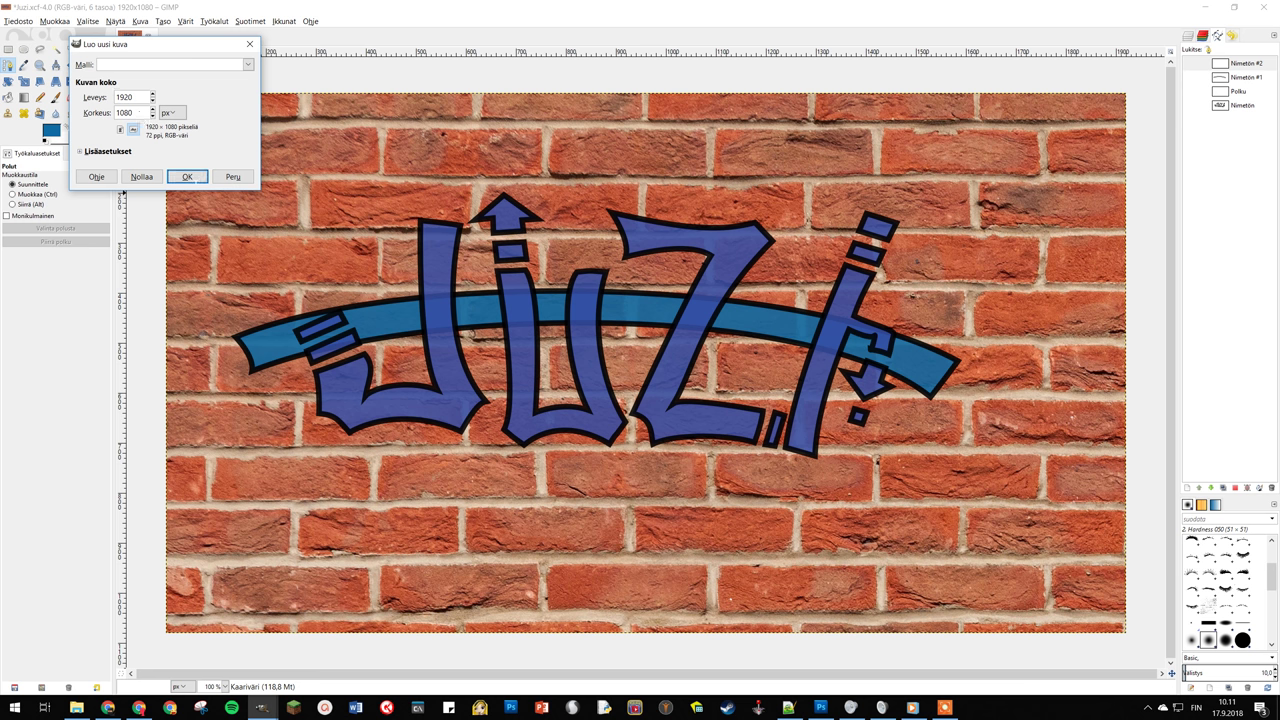
click(187, 177)
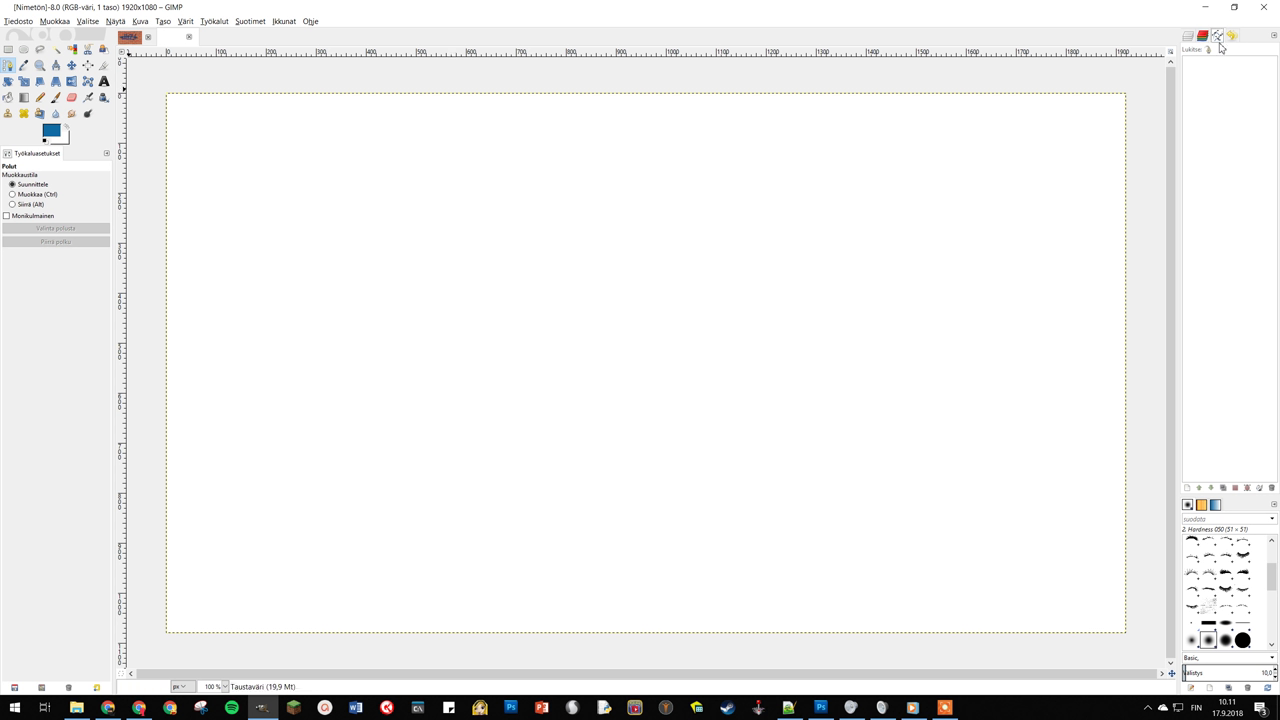
Place anchor points outlining a letter J with a hook, closing the path at its start
click(336, 216)
click(386, 216)
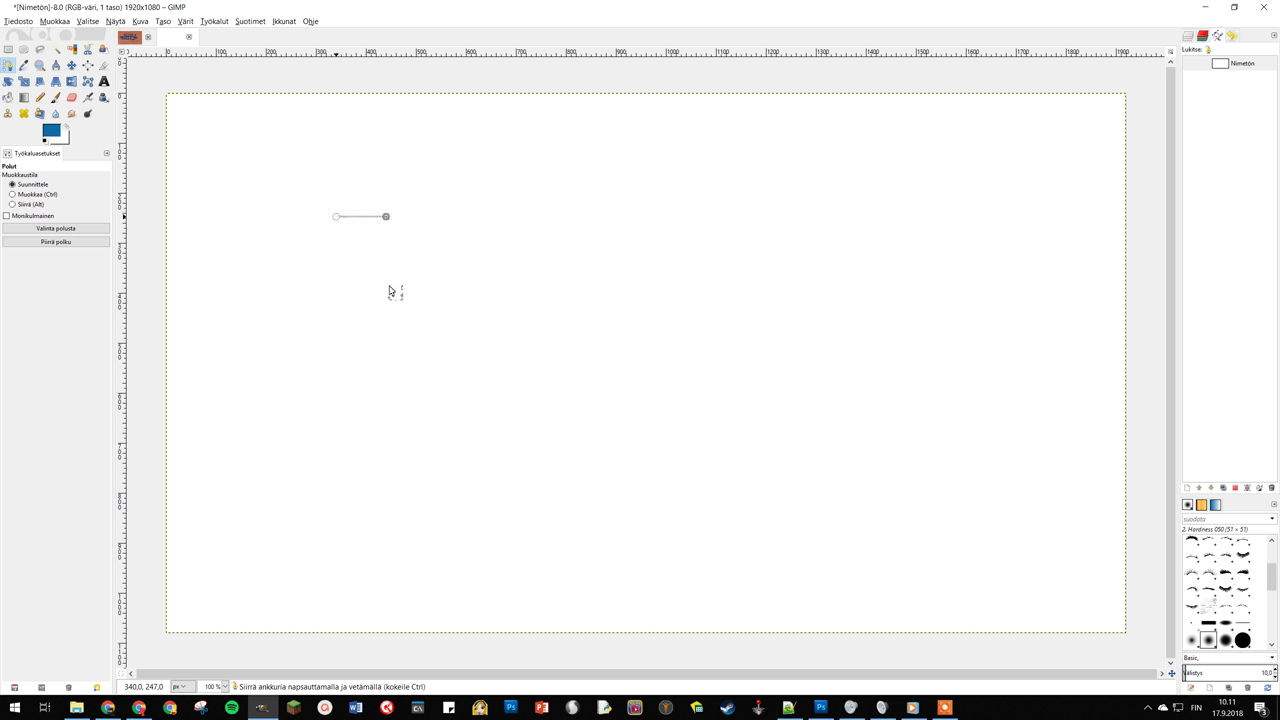
click(387, 452)
click(249, 450)
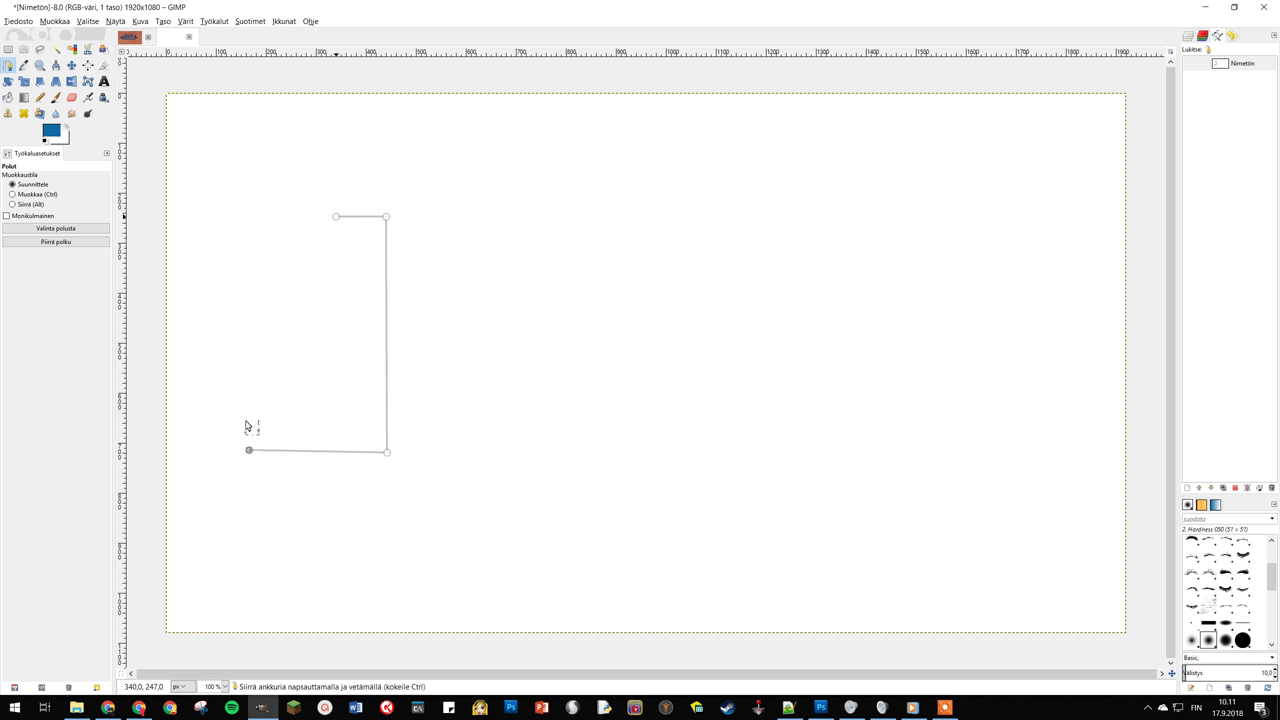
click(244, 412)
click(278, 436)
click(325, 435)
ctrl+click(337, 217)
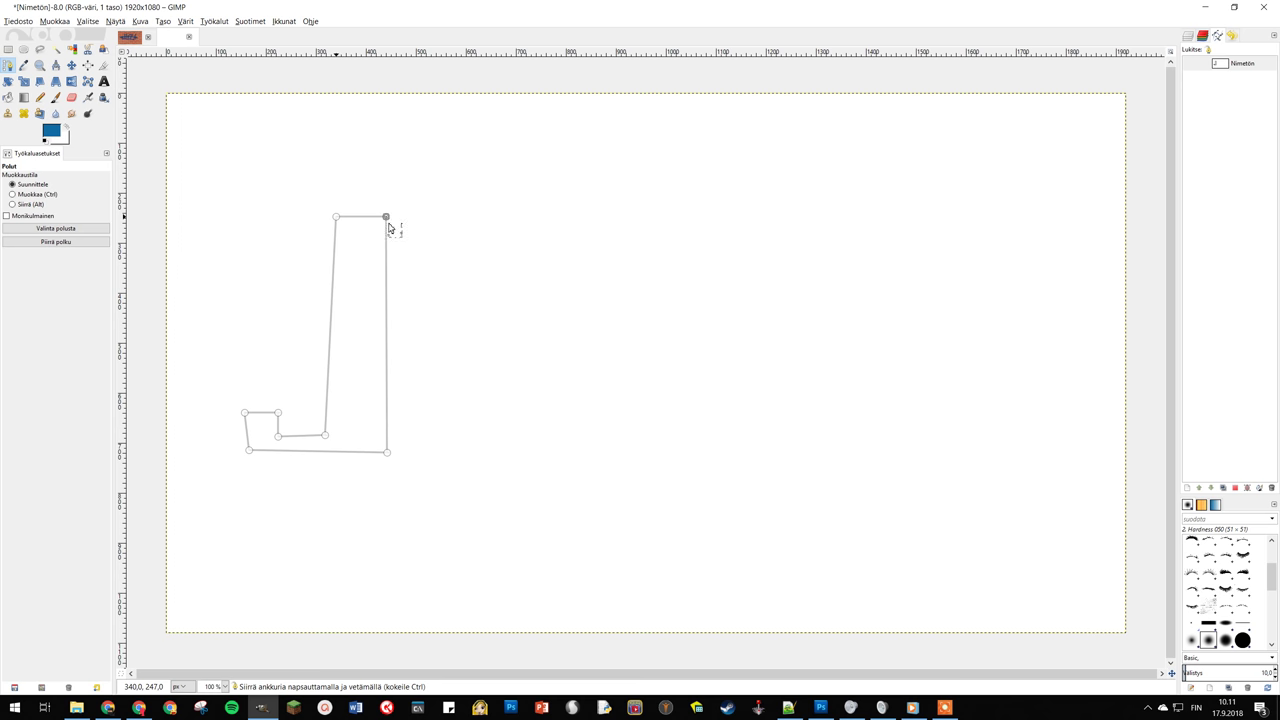
Curve the J's top-right and bottom edges, then shift the whole path up and left
drag(387, 218, 405, 238)
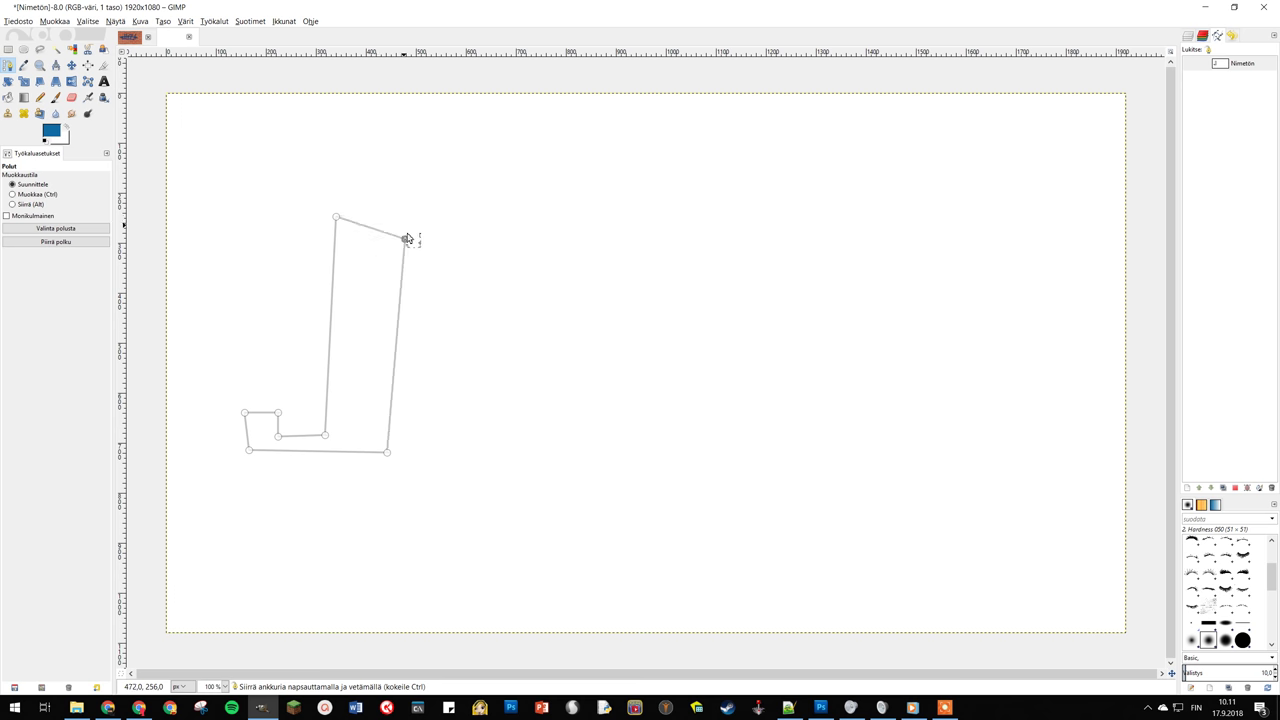
mouse_move(407, 238)
mouse_down()
mouse_move(414, 218)
mouse_move(383, 188)
mouse_up()
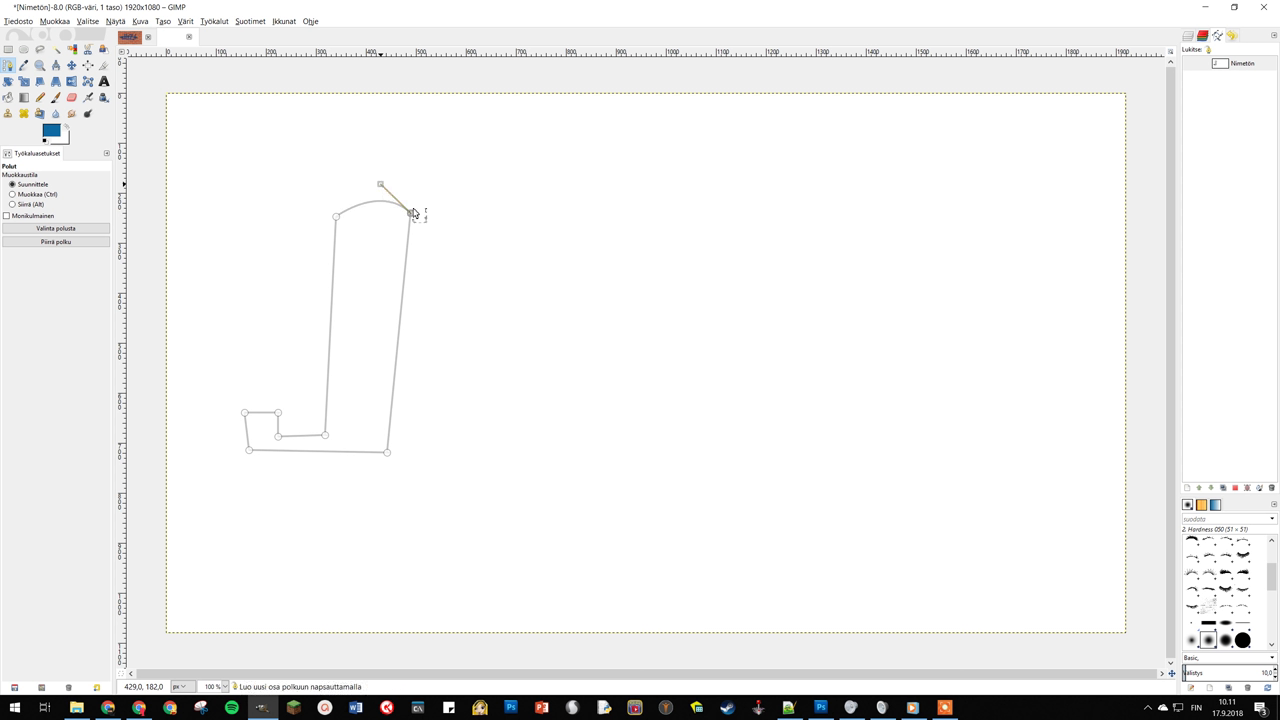
drag(411, 213, 444, 241)
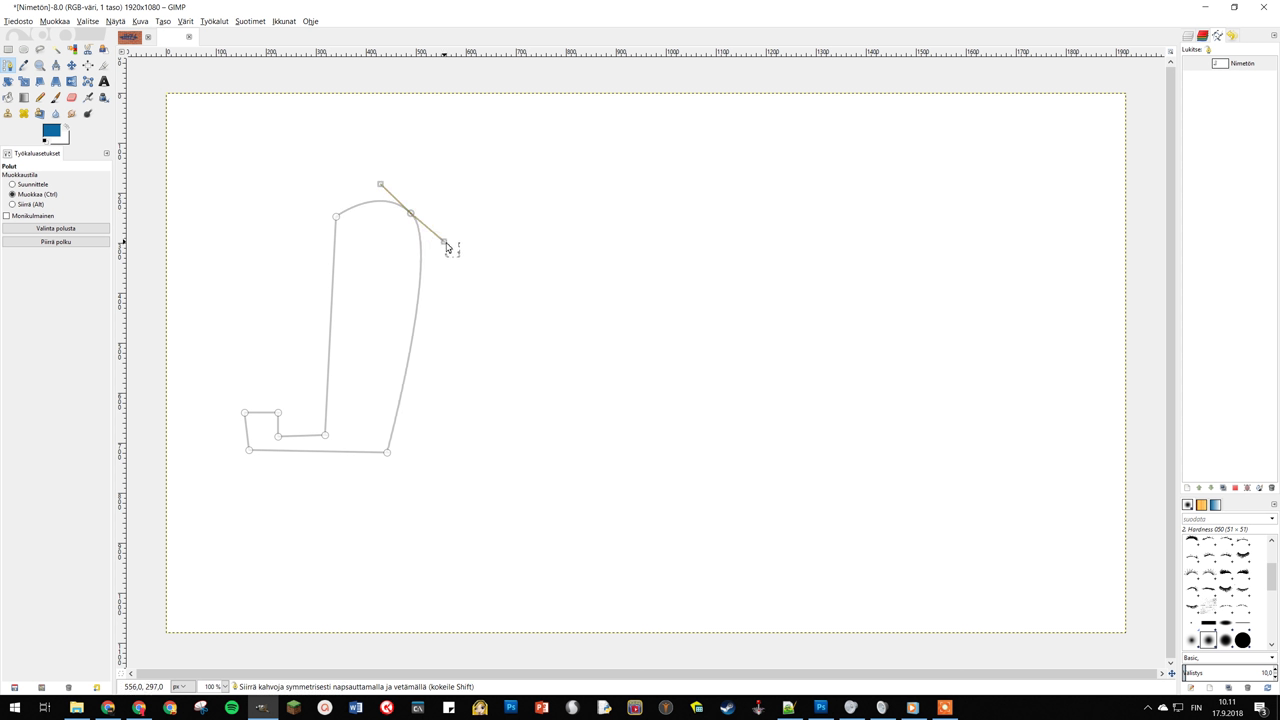
click(388, 454)
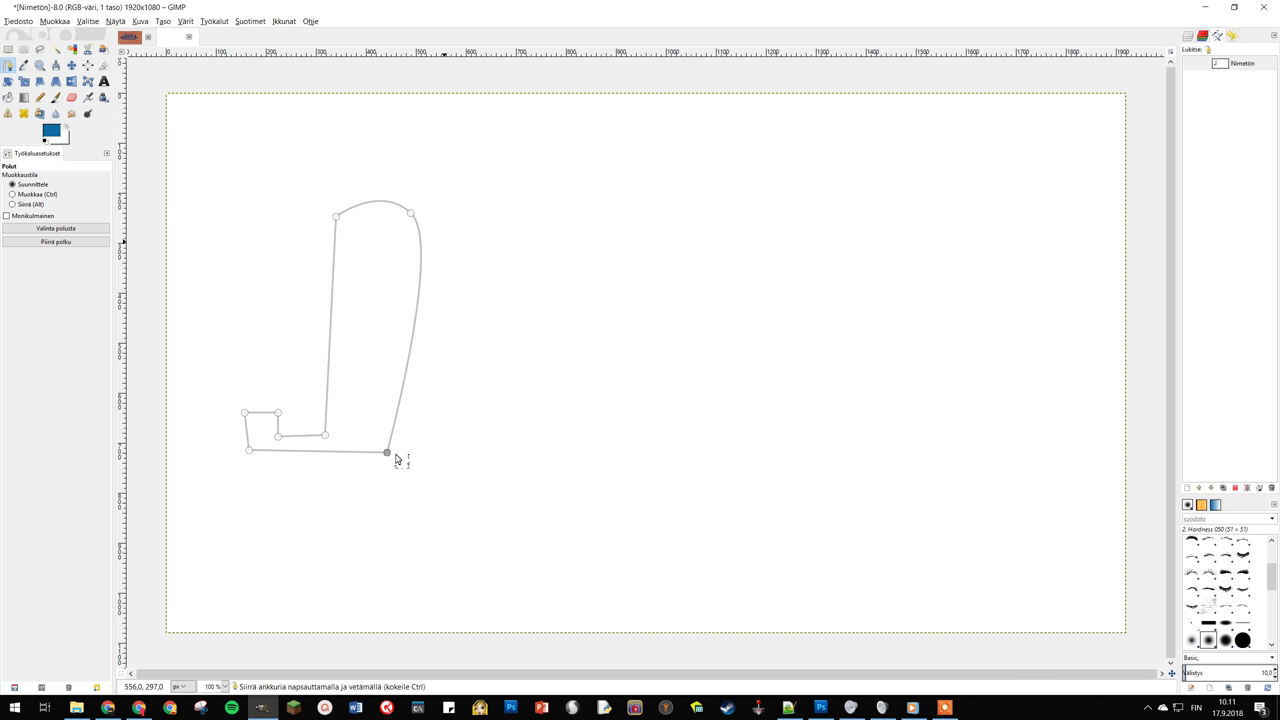
drag(389, 455, 430, 425)
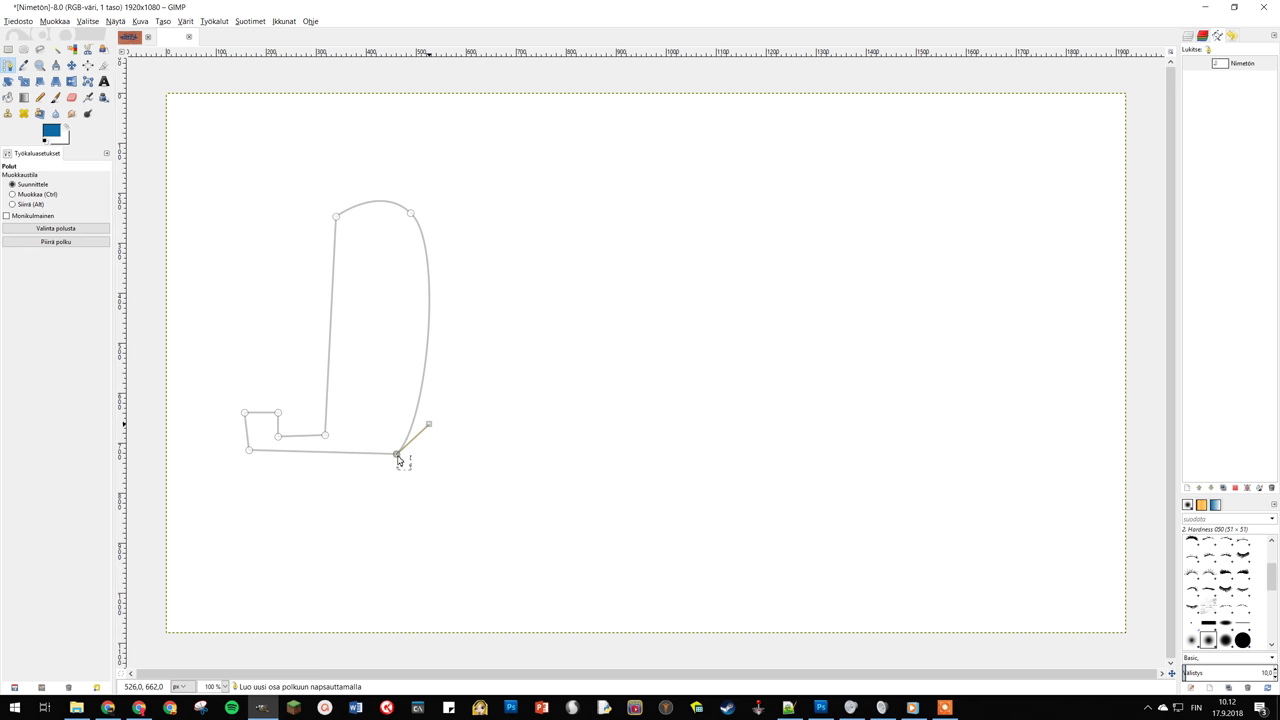
drag(398, 454, 359, 480)
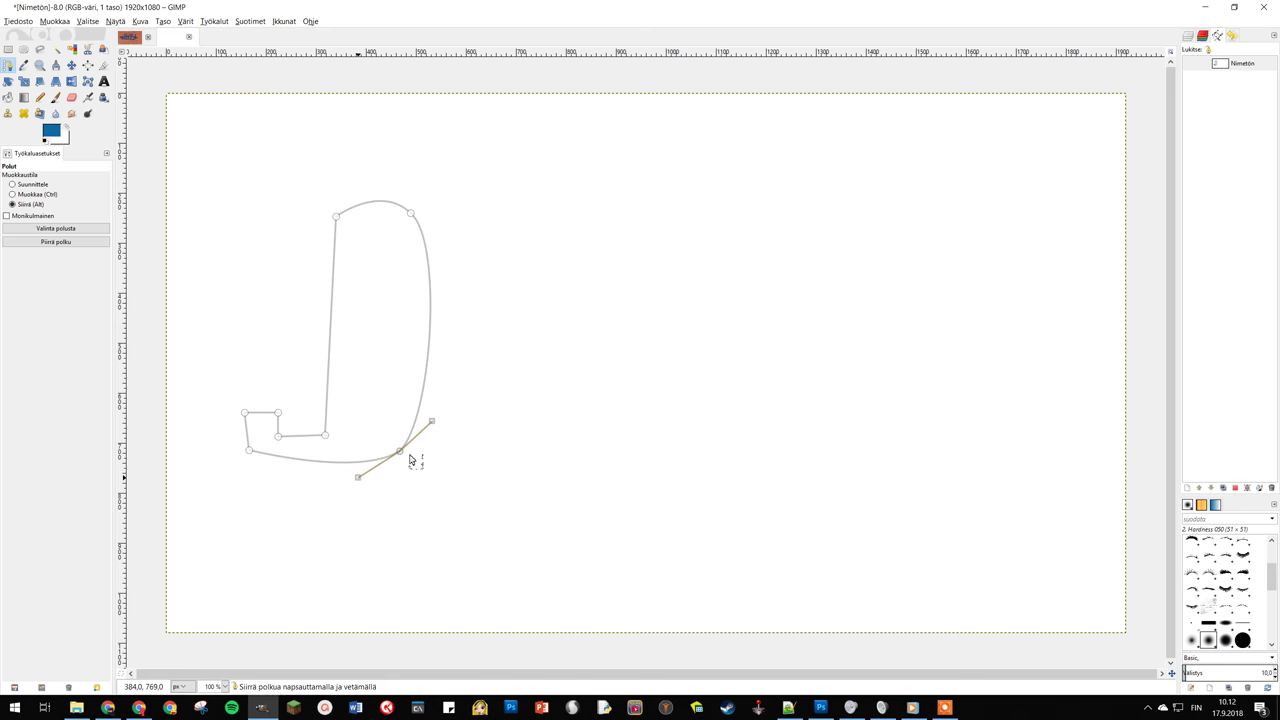
key(alt)
mouse_move(403, 459)
mouse_down()
mouse_move(434, 466)
mouse_move(517, 357)
mouse_move(629, 503)
mouse_move(376, 430)
mouse_up()
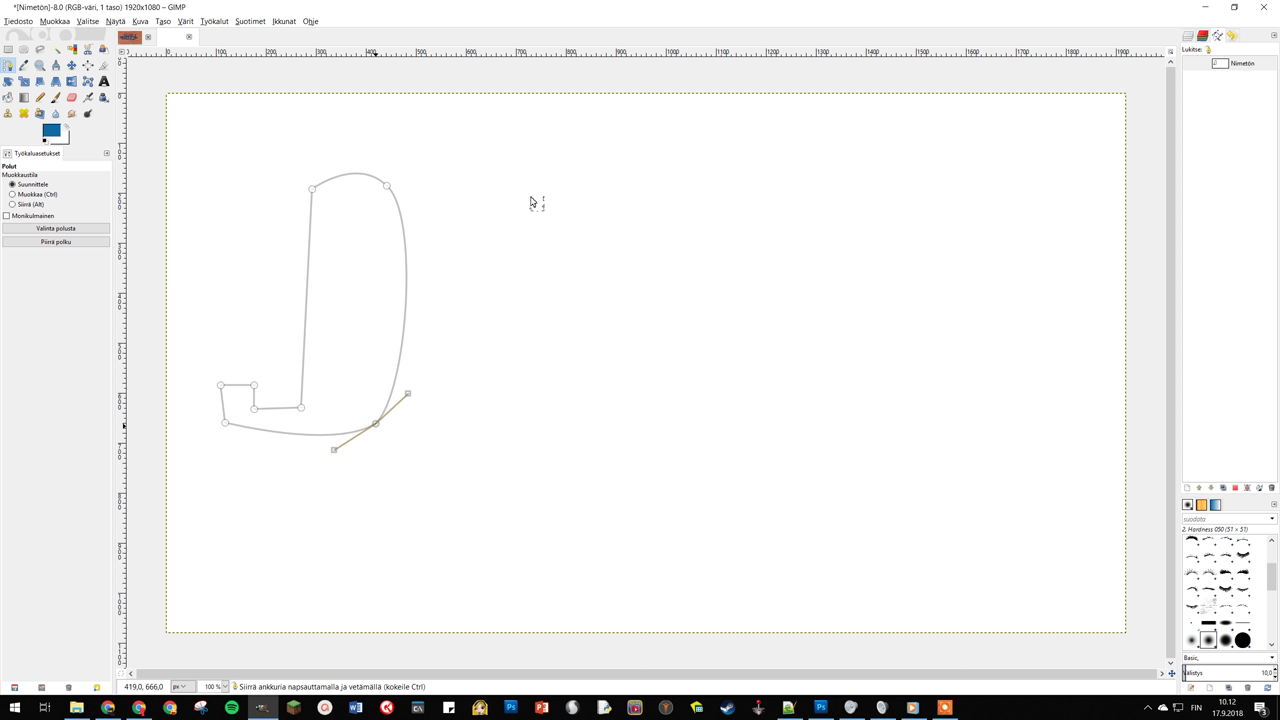
Start a second letter outline right of the J with curved top and bottom edges
click(528, 195)
mouse_move(611, 205)
mouse_down()
mouse_move(634, 185)
mouse_move(627, 241)
mouse_move(637, 199)
mouse_up()
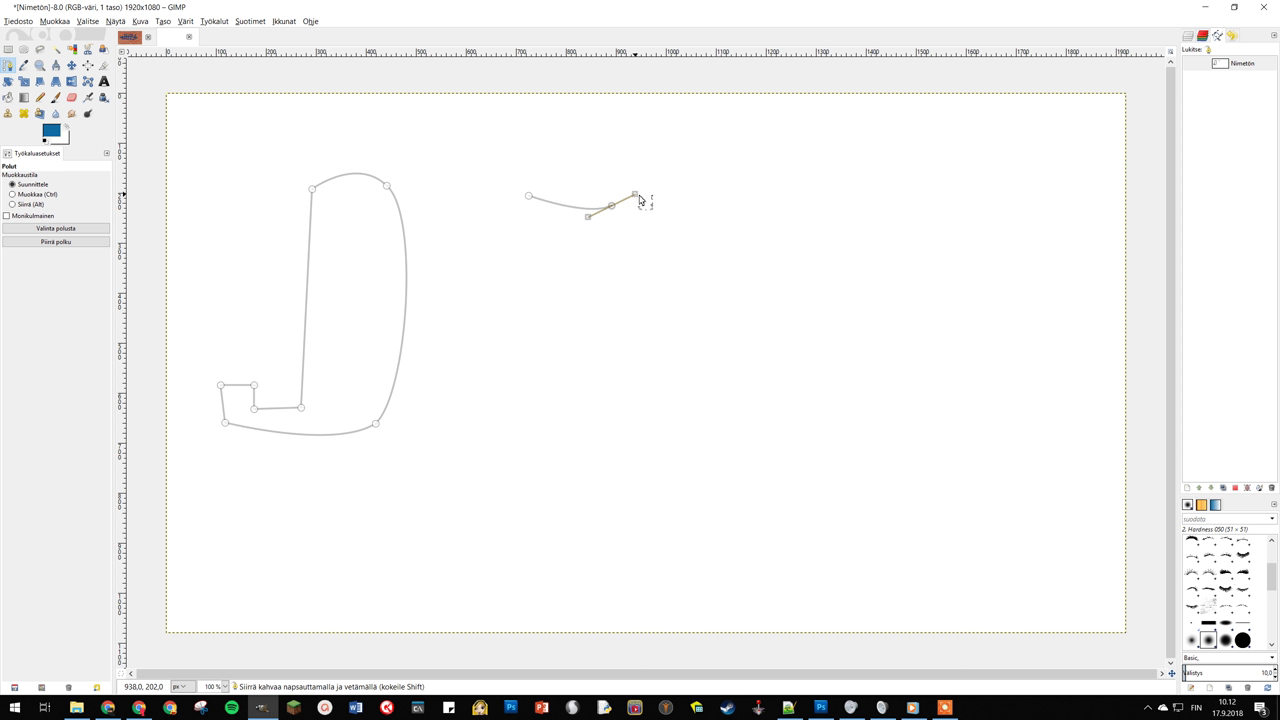
drag(640, 200, 602, 241)
mouse_move(600, 427)
mouse_down()
mouse_move(613, 452)
mouse_move(555, 413)
mouse_up()
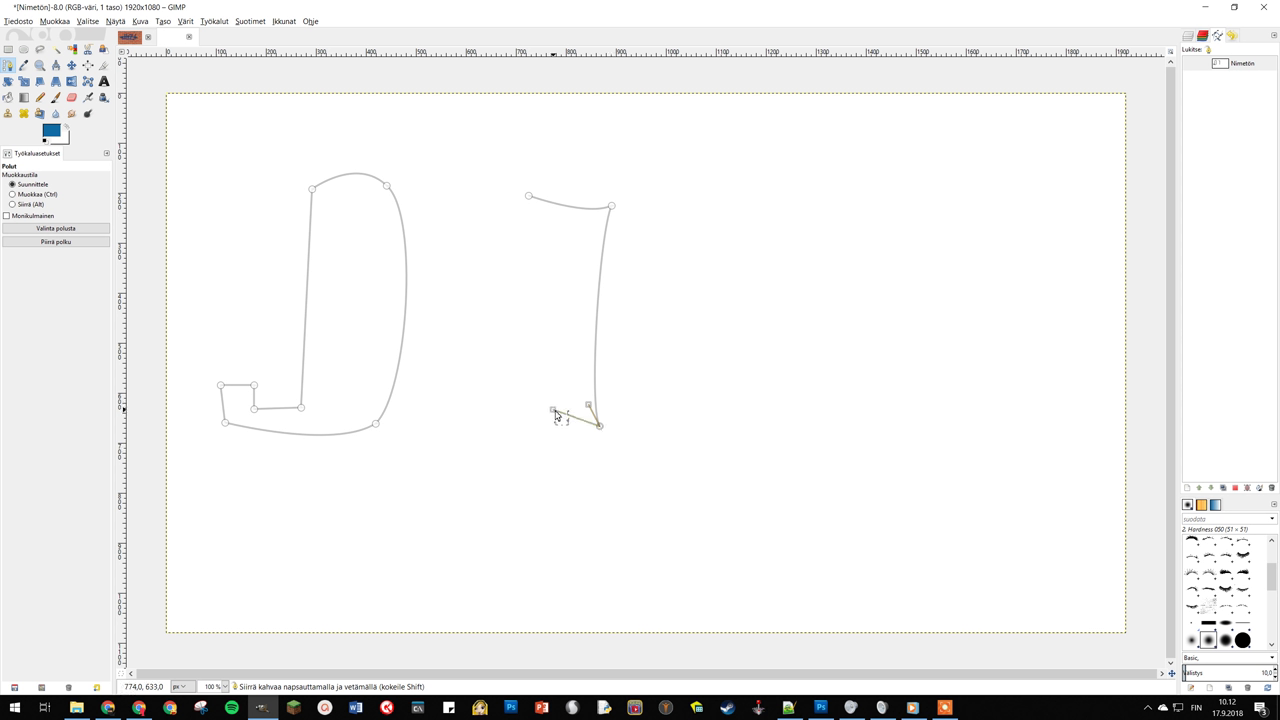
click(522, 424)
drag(524, 428, 507, 432)
Curve the left side and close the second outline, then view the Juzi.xcf image
mouse_move(507, 431)
mouse_down()
mouse_move(508, 409)
mouse_move(538, 390)
mouse_up()
ctrl+click(538, 262)
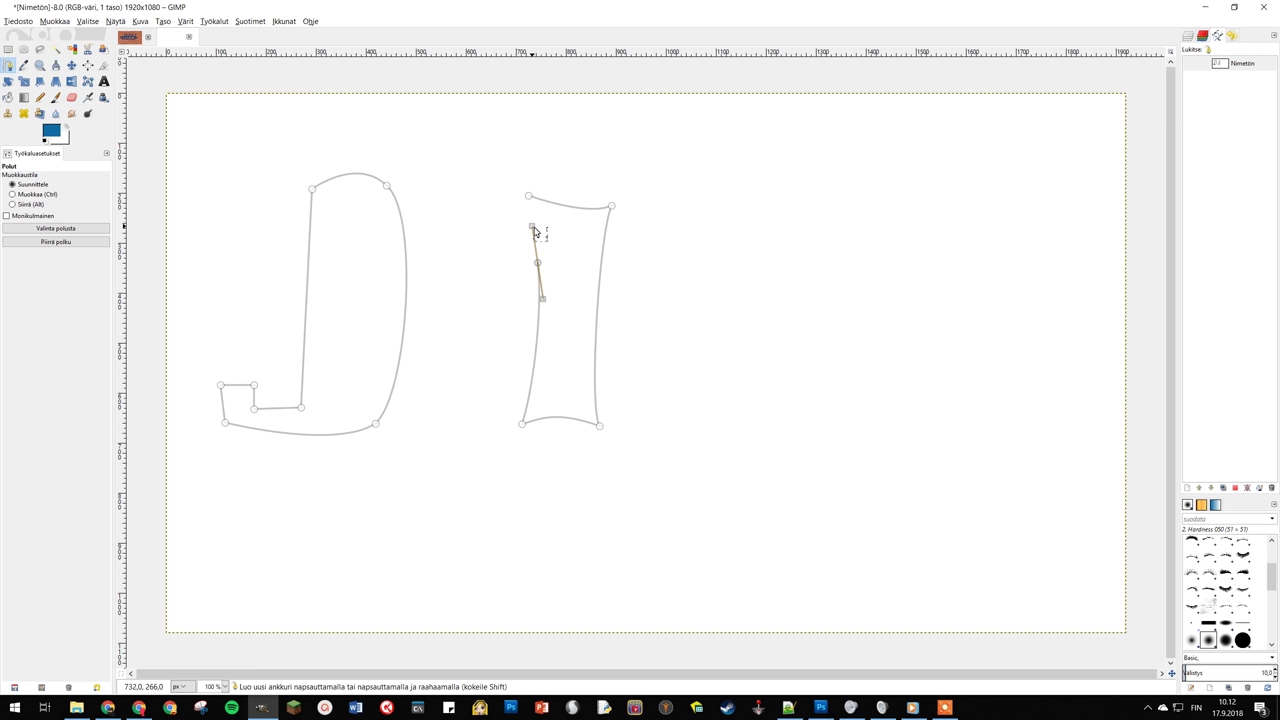
ctrl+click(529, 197)
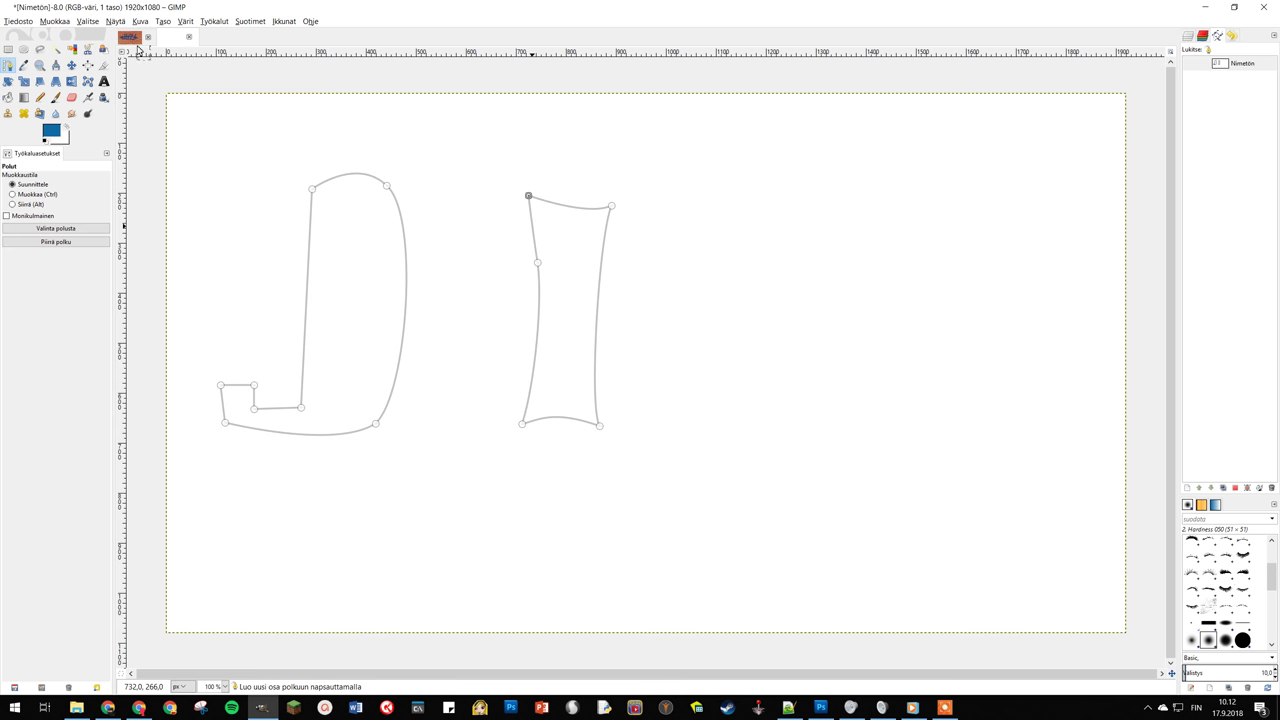
click(133, 40)
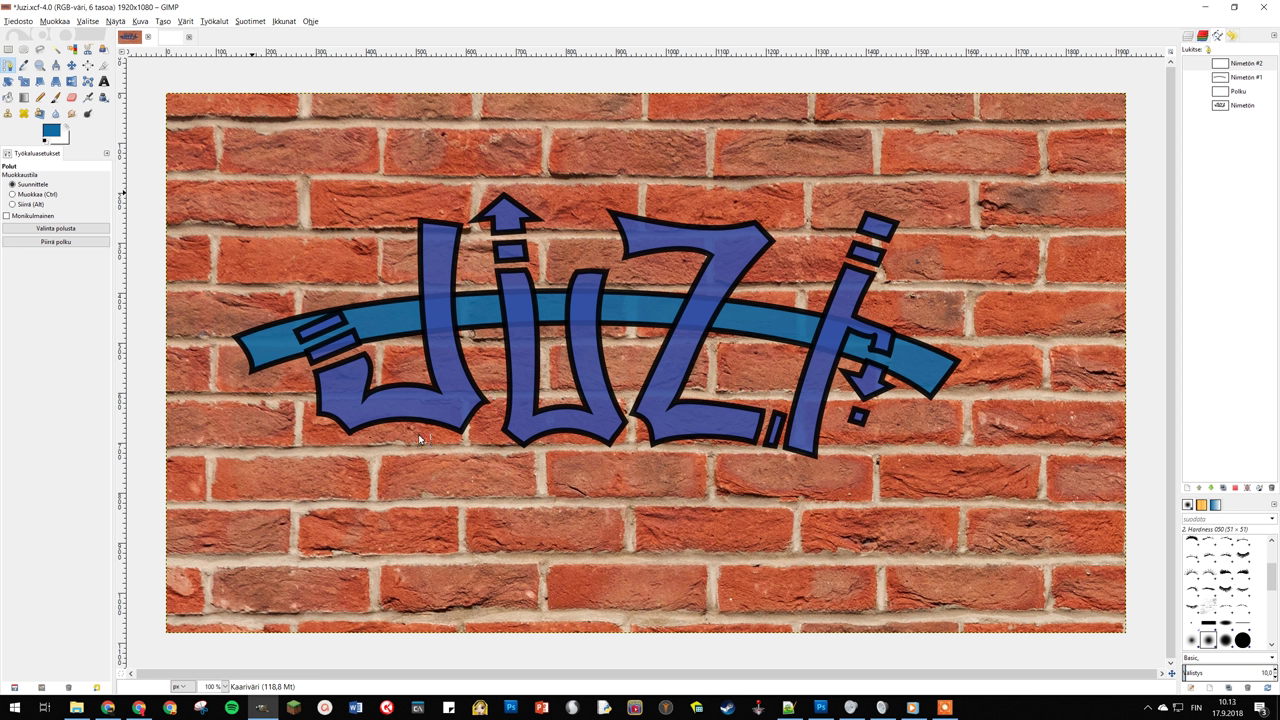
Back on the untitled image, start a third letter outline with a curved top edge
click(170, 40)
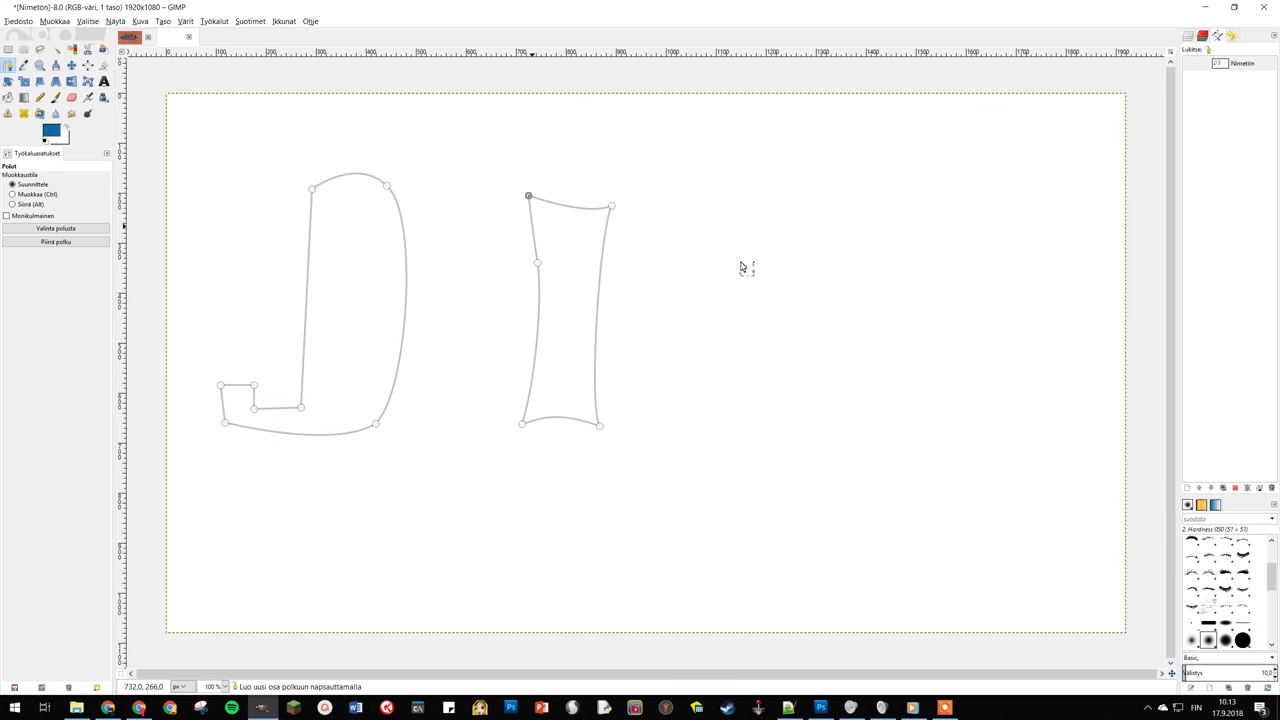
click(735, 205)
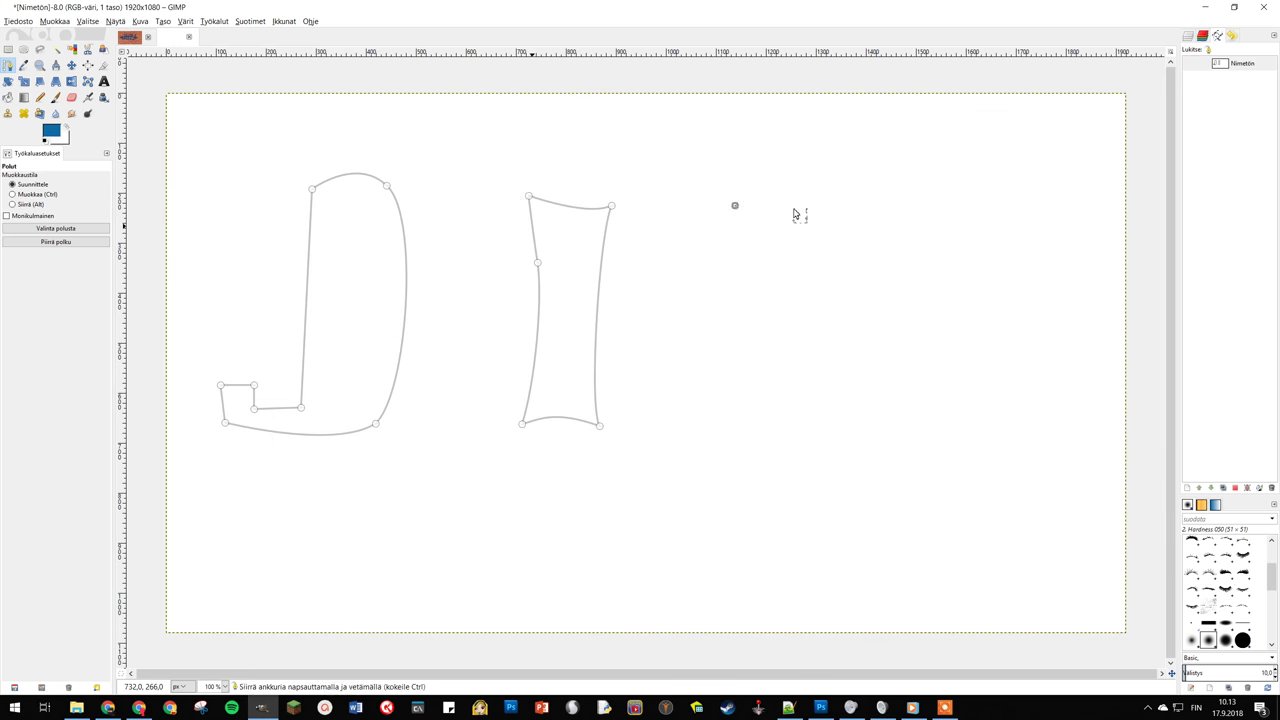
drag(792, 208, 799, 204)
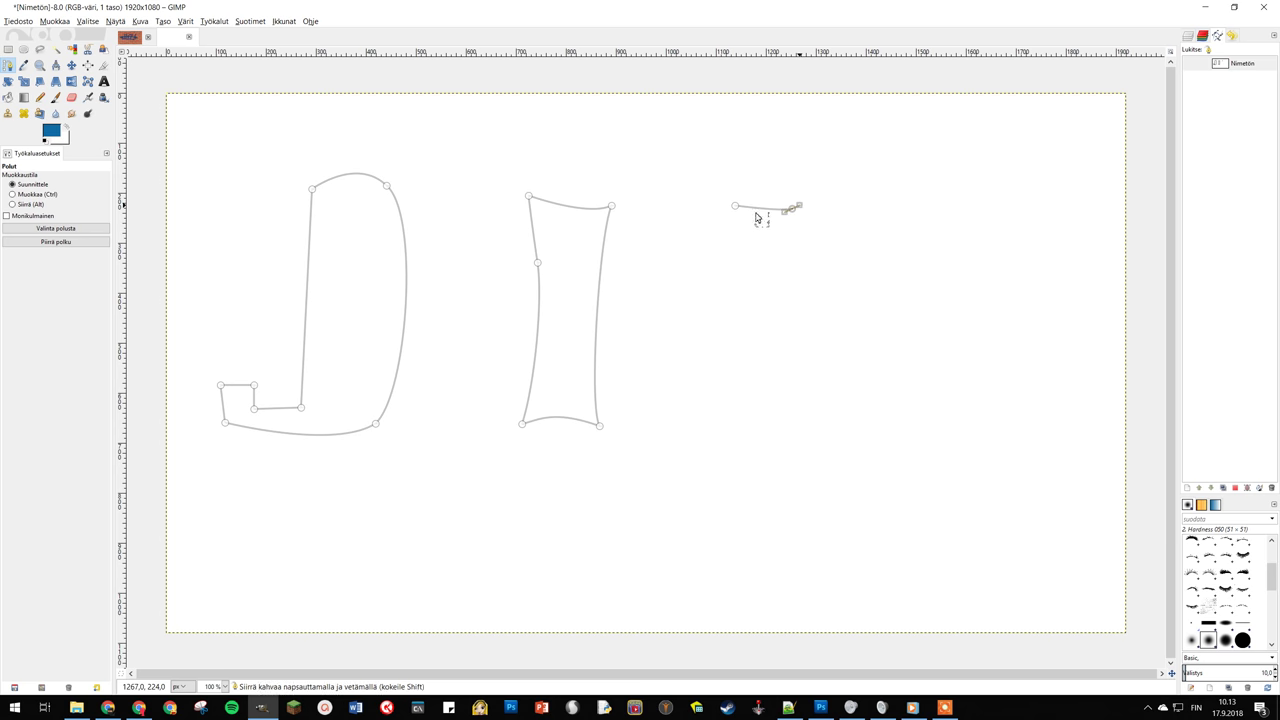
mouse_move(736, 206)
mouse_down()
mouse_move(720, 232)
mouse_move(759, 225)
mouse_up()
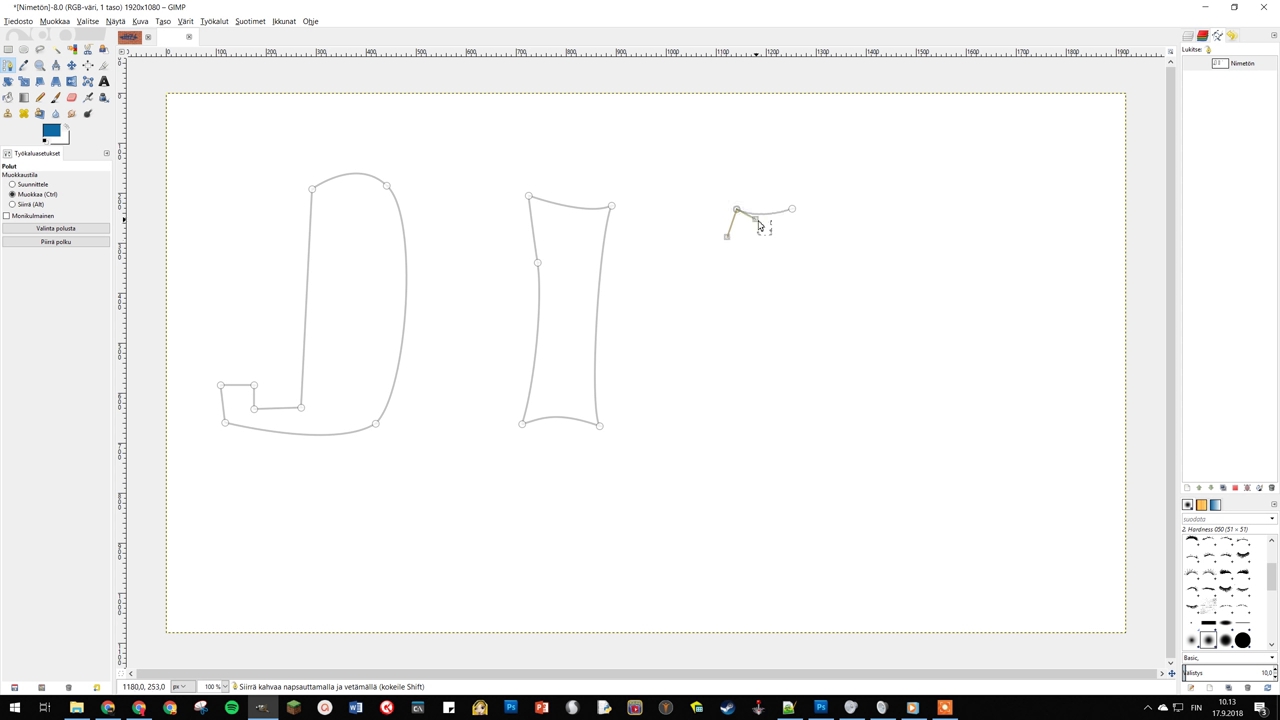
click(817, 229)
mouse_move(820, 234)
mouse_down()
mouse_move(805, 222)
mouse_move(802, 247)
mouse_up()
Add curved points down to the third letter's bottom, close its path, and show the layers list
drag(785, 364, 793, 401)
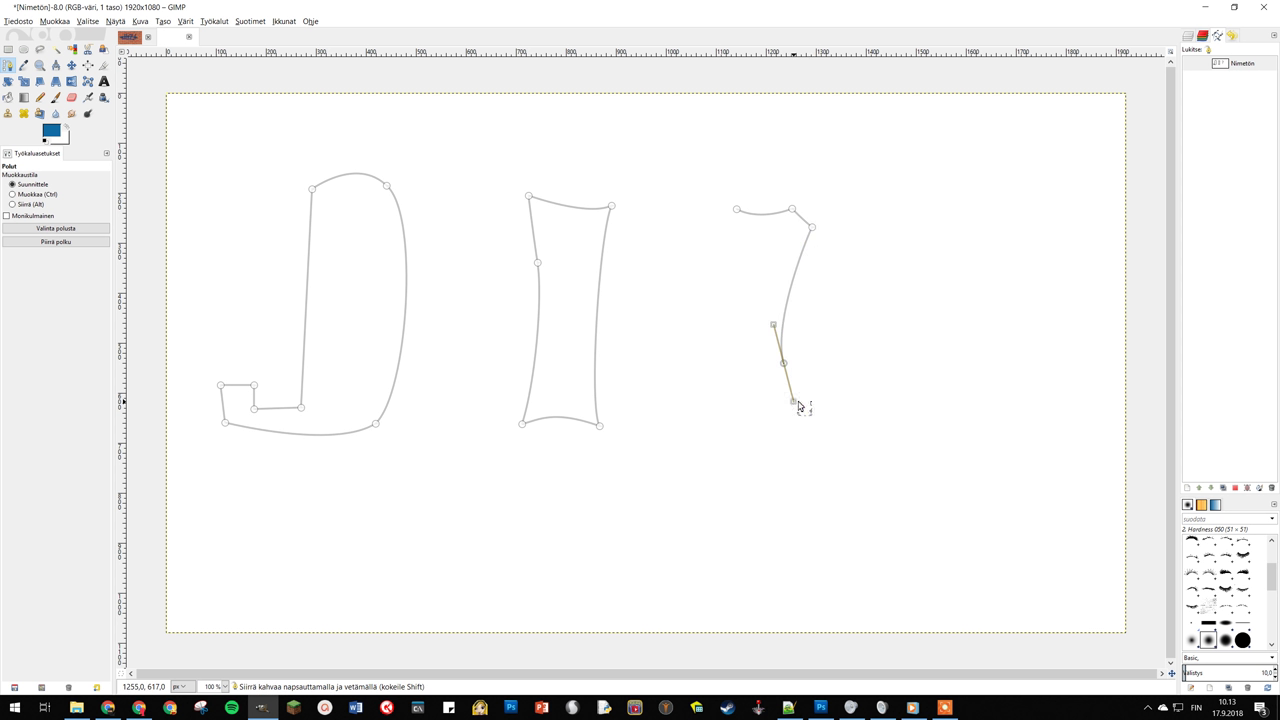
drag(794, 402, 769, 375)
click(766, 380)
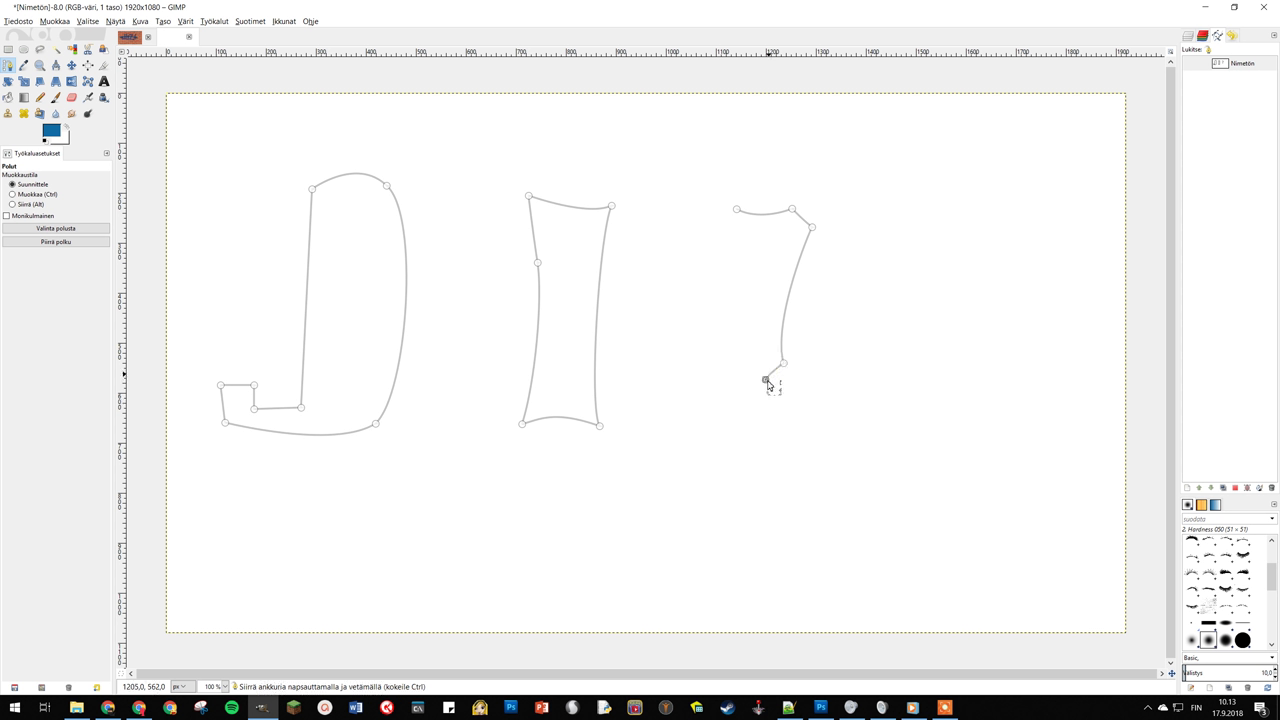
drag(765, 379, 735, 358)
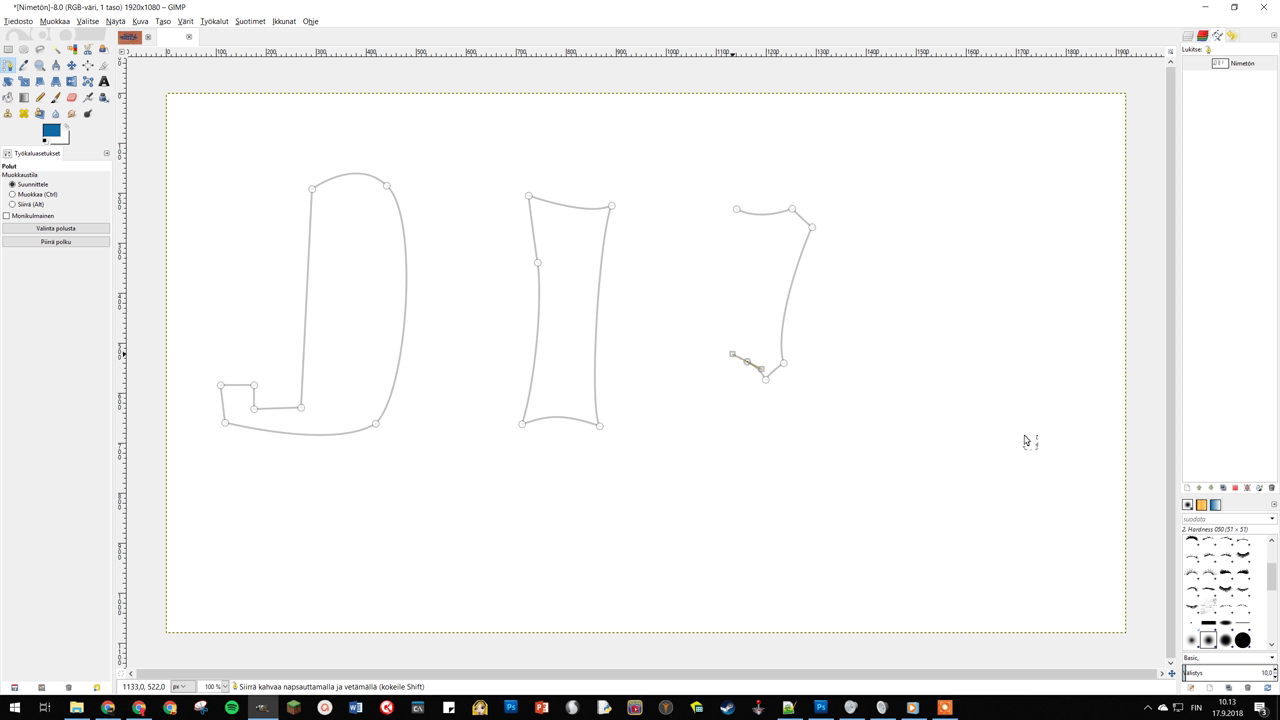
ctrl+click(737, 210)
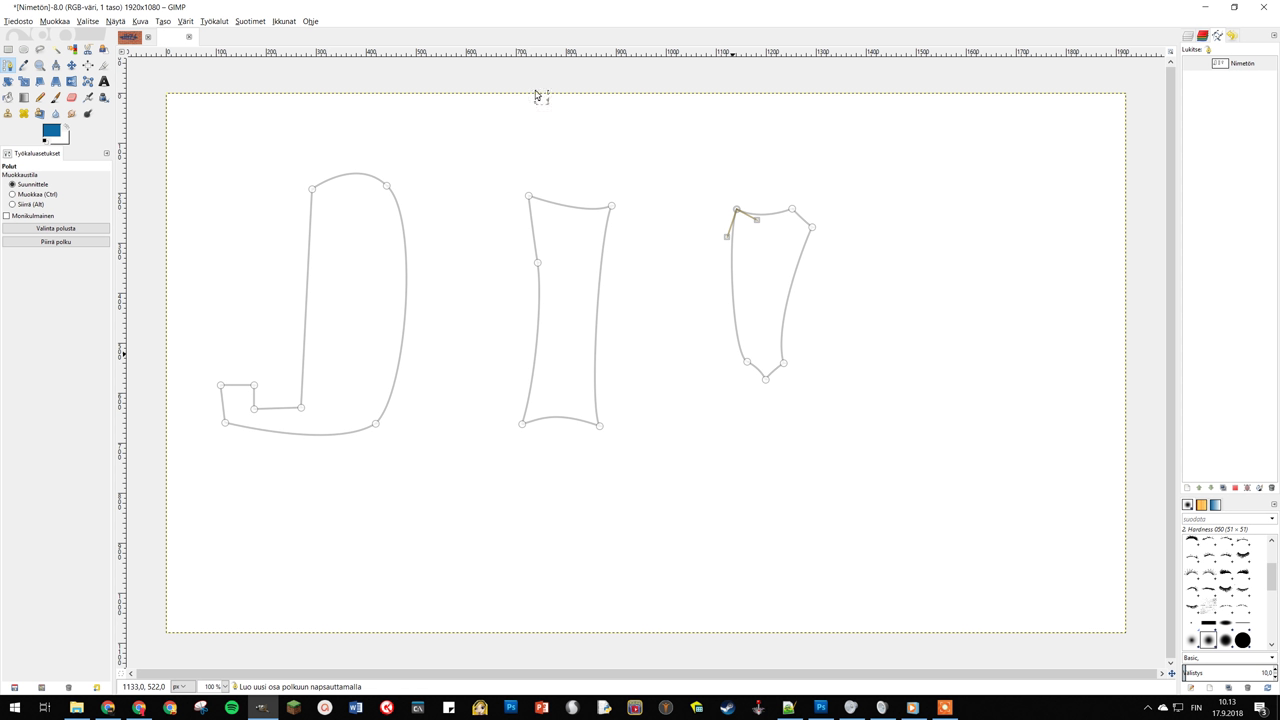
click(1188, 37)
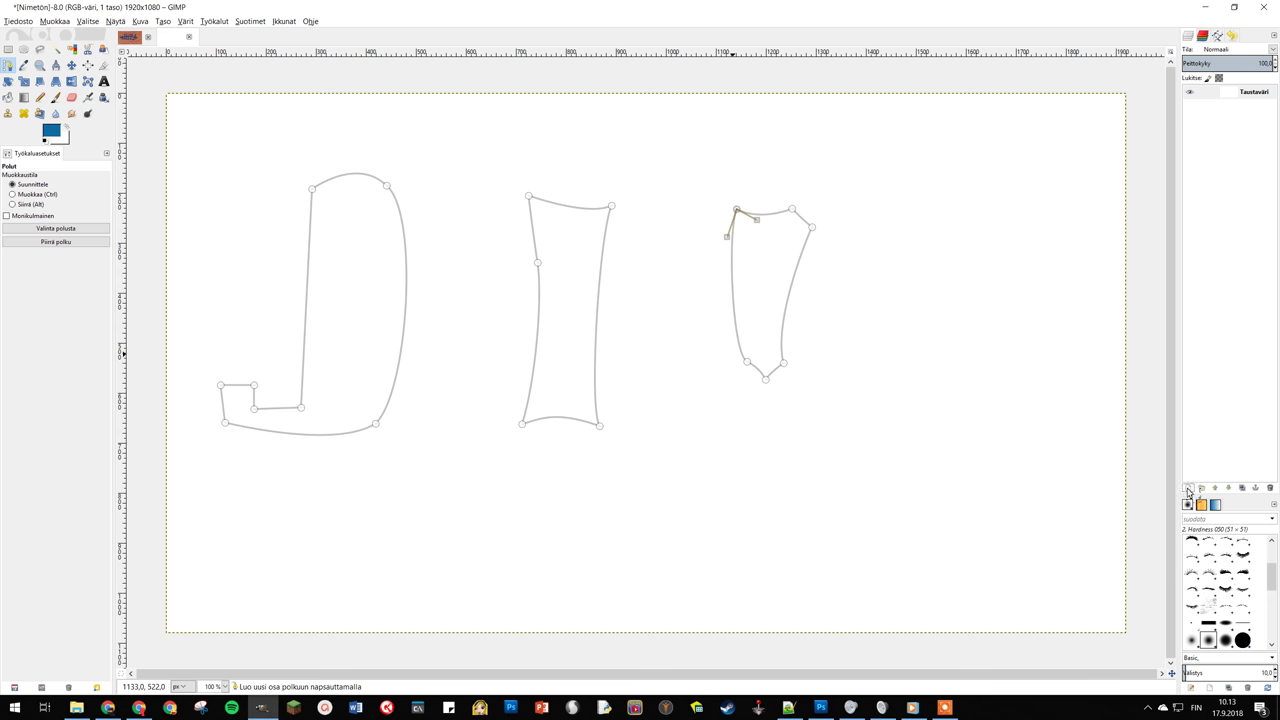
Add a new transparent layer named Ääriviivat
click(1188, 487)
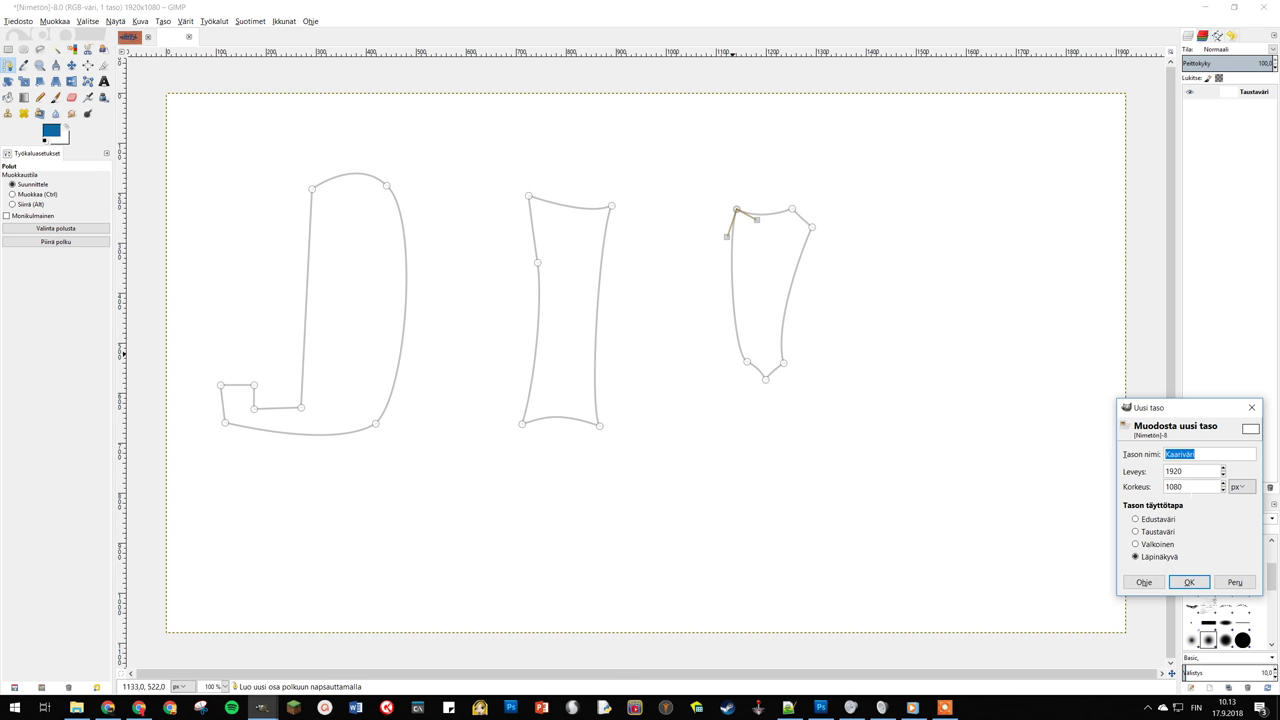
text(Ä)
text(t)
key(Return)
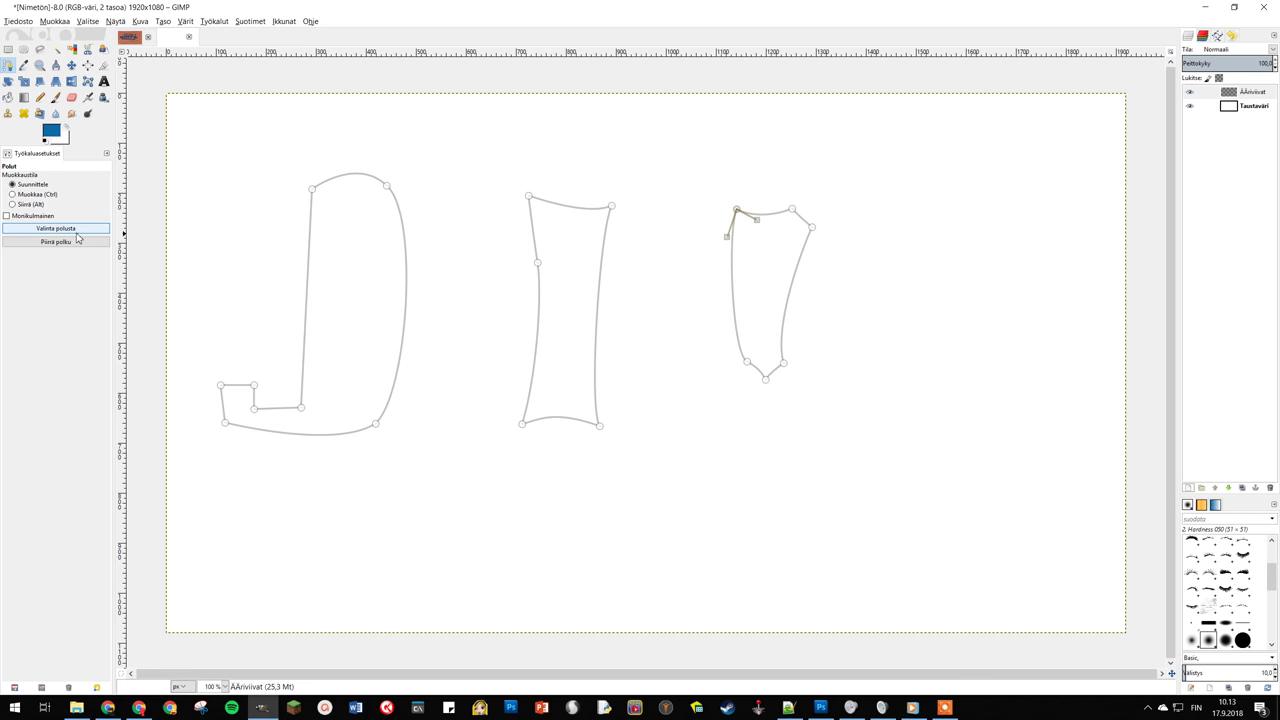
Reset colours to black and stroke all three letter paths with 12 px lines
click(45, 142)
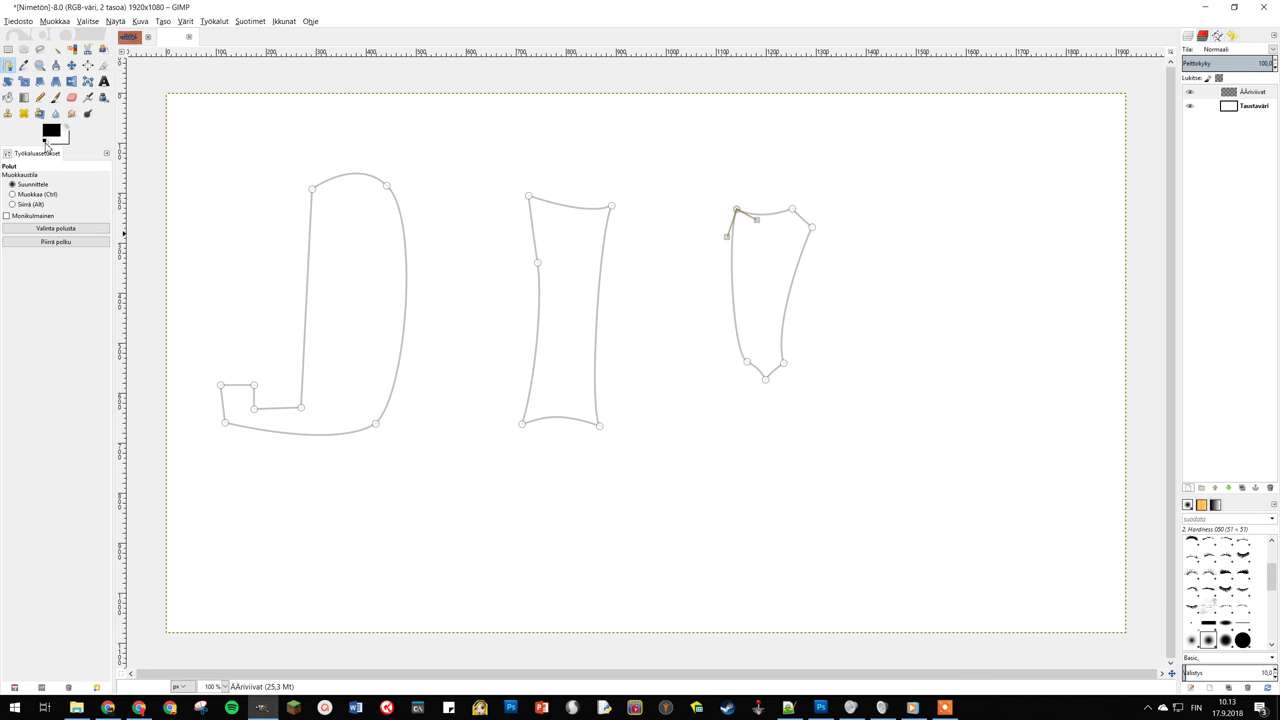
click(67, 243)
click(24, 243)
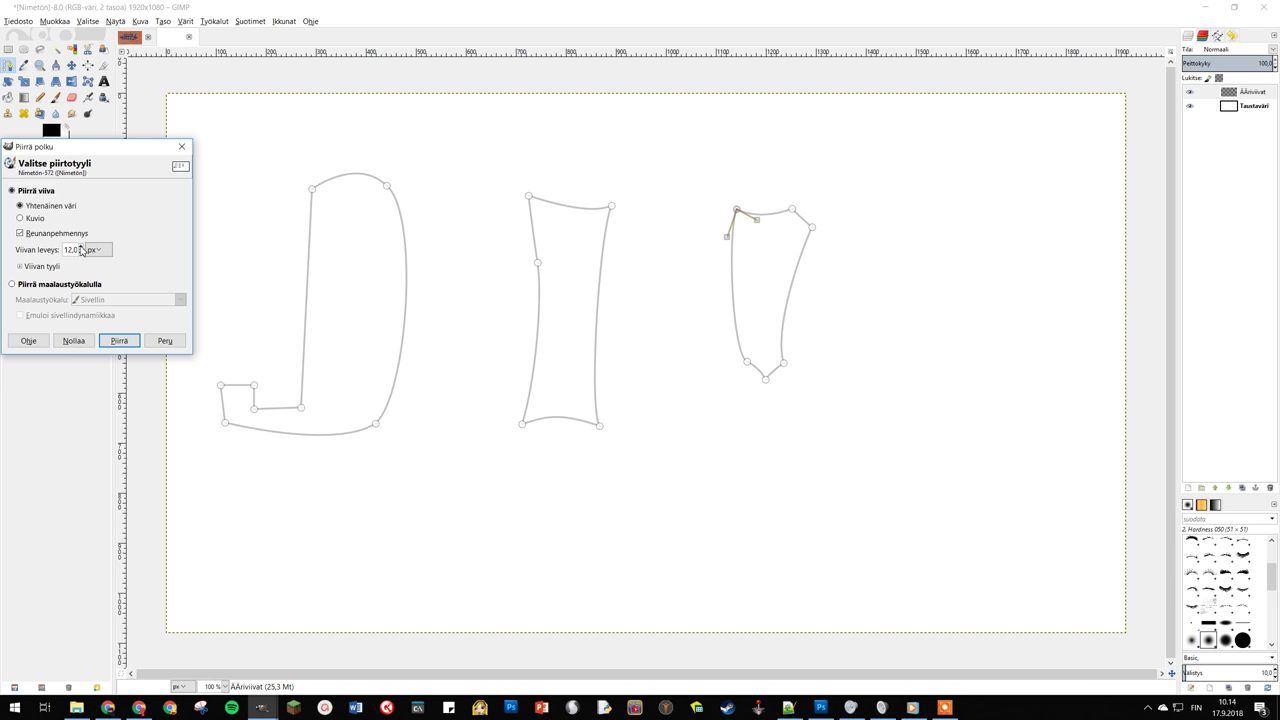
click(119, 341)
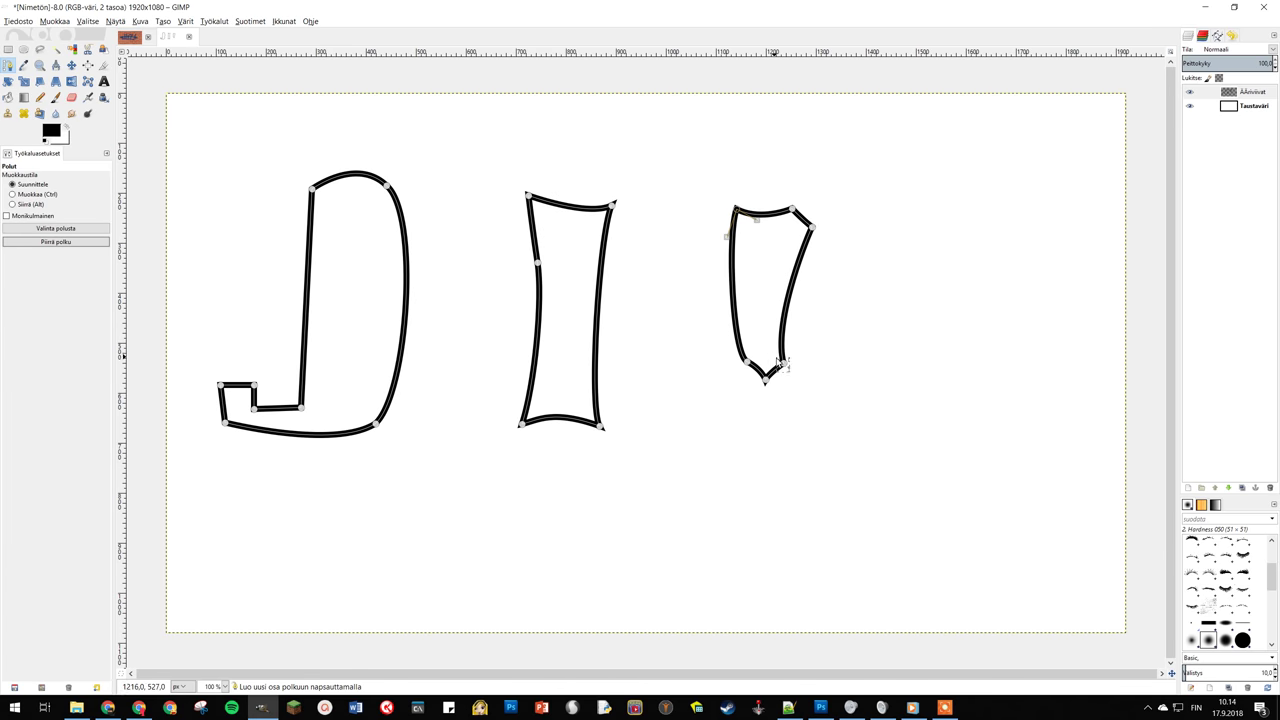
click(1189, 488)
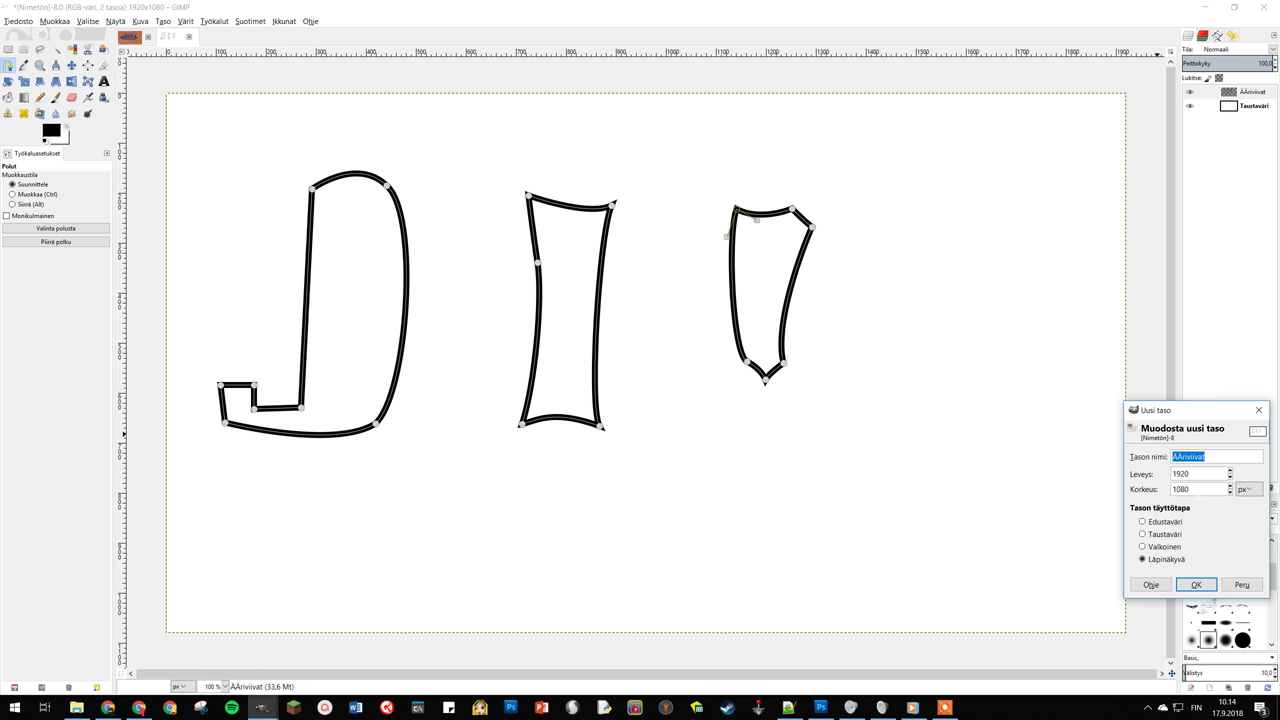
Create the Värit layer, select the letter paths, and set the foreground to red db2929
text(Va)
key(Return)
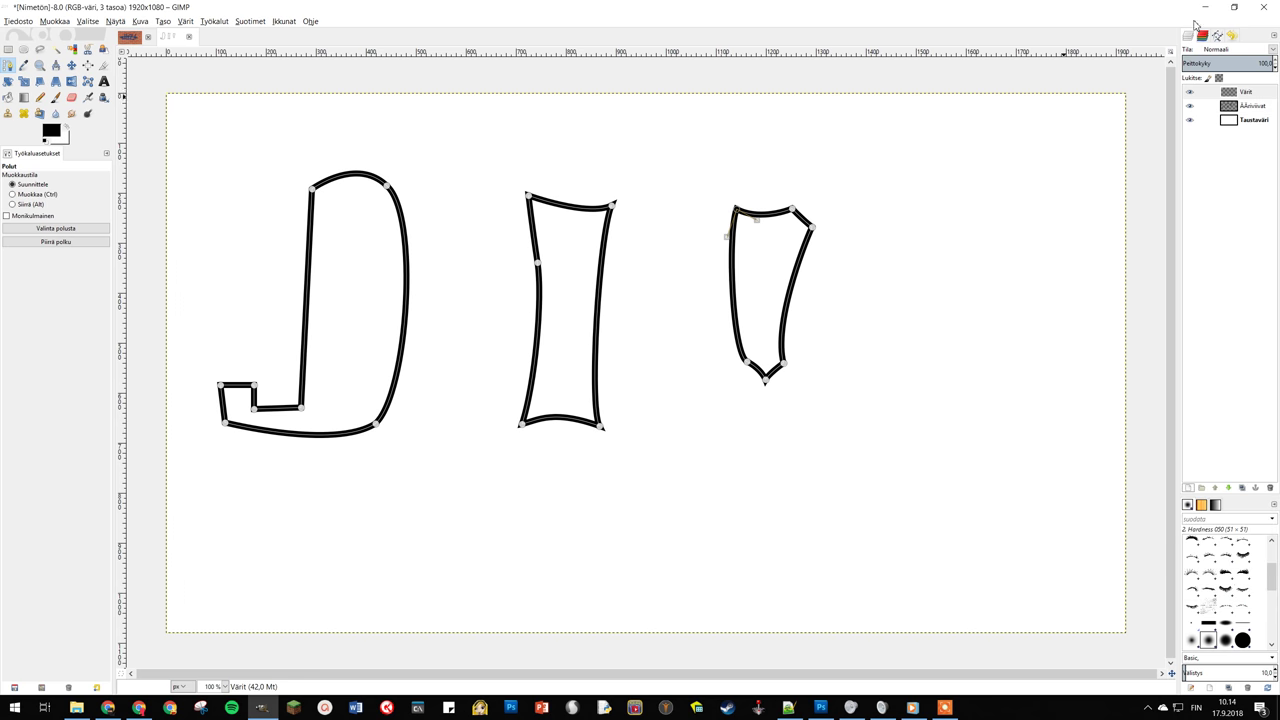
click(93, 236)
click(55, 131)
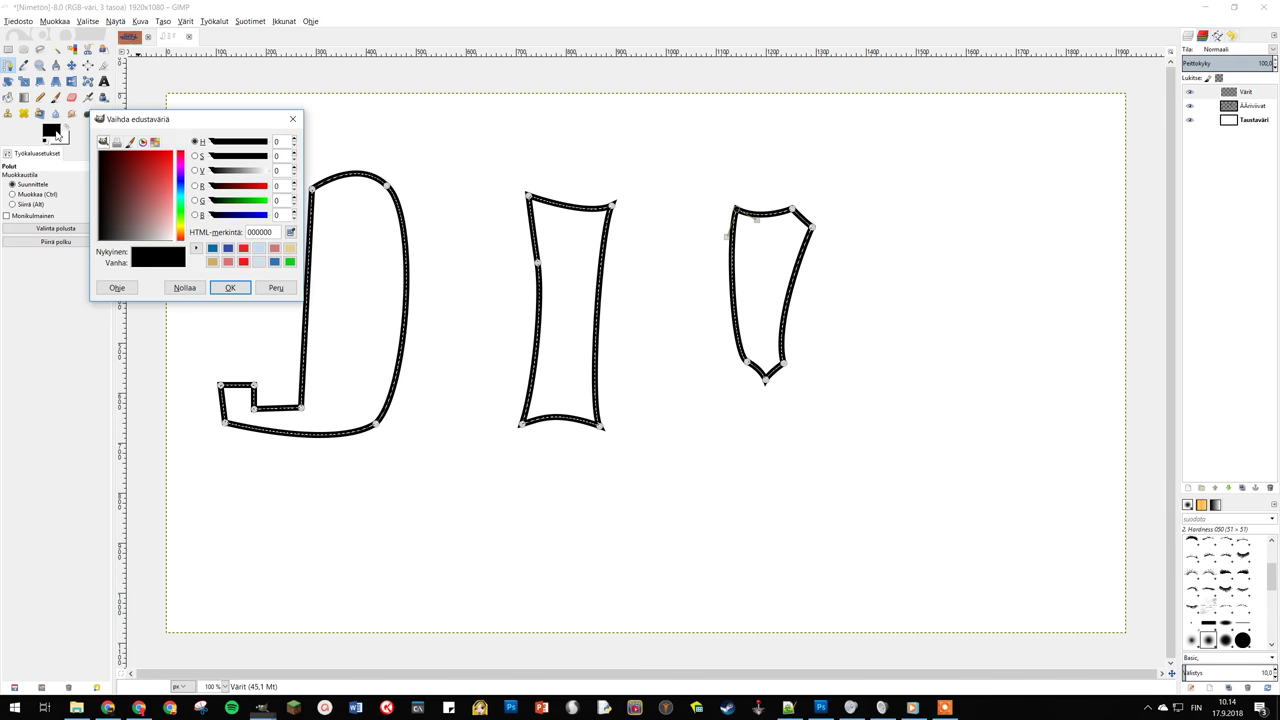
click(162, 168)
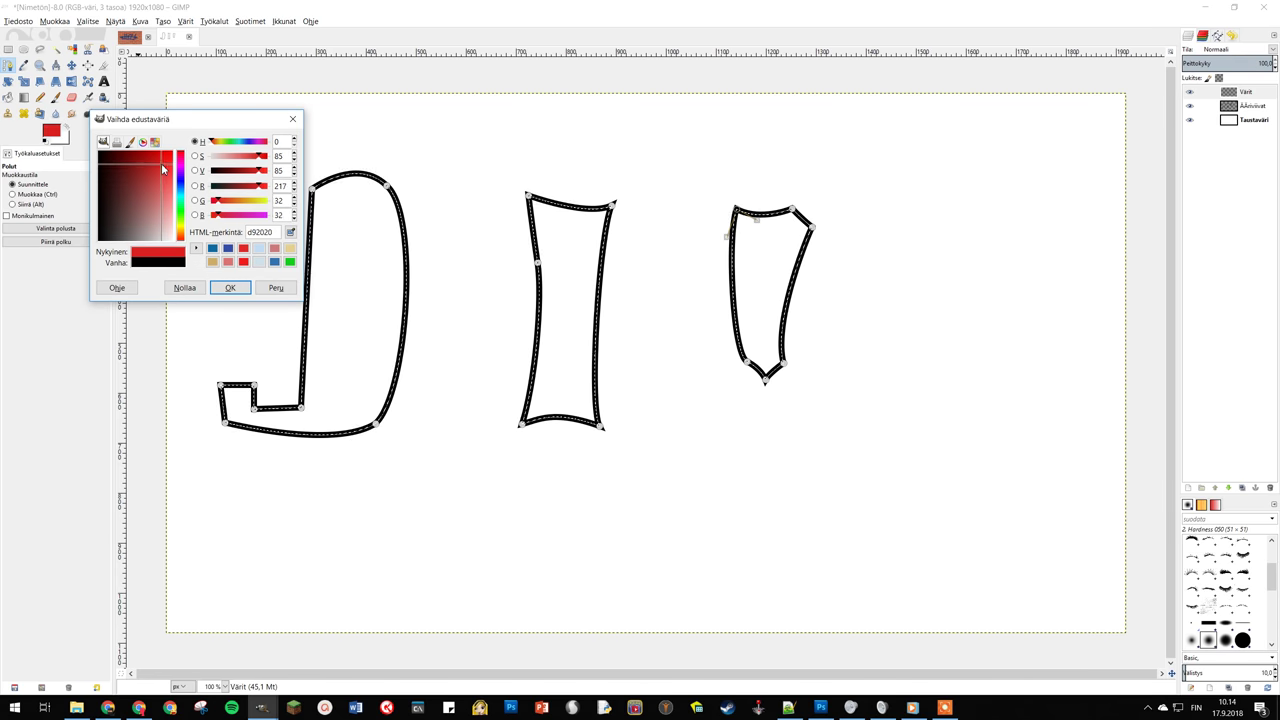
click(230, 288)
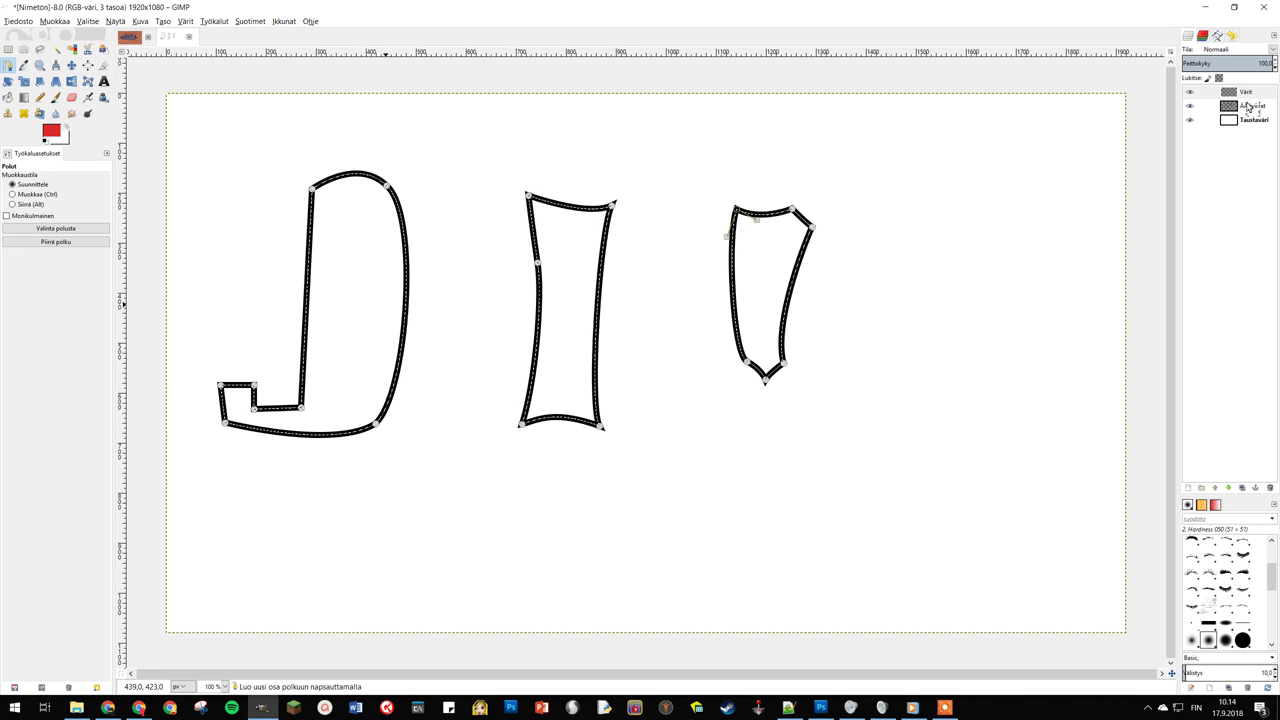
Bucket-fill the letter shapes red on Värit and move that layer beneath the outlines
click(1246, 92)
key(ctrl)
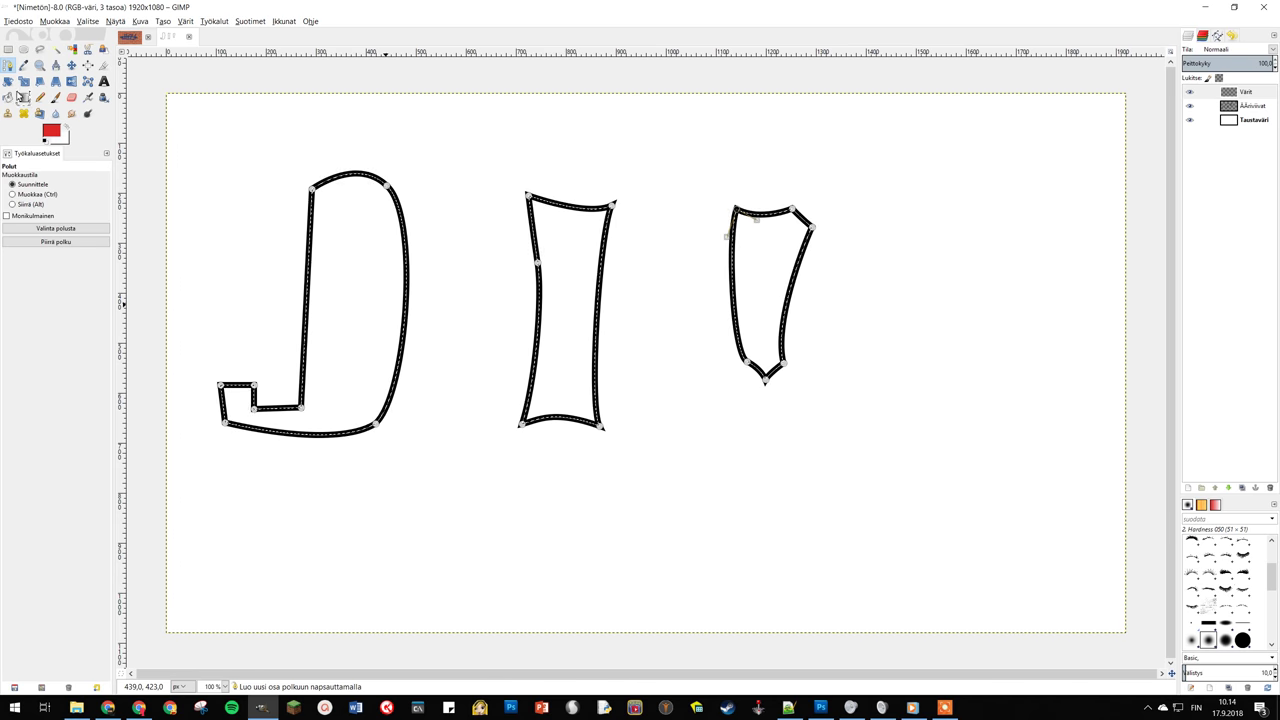
click(8, 97)
click(355, 304)
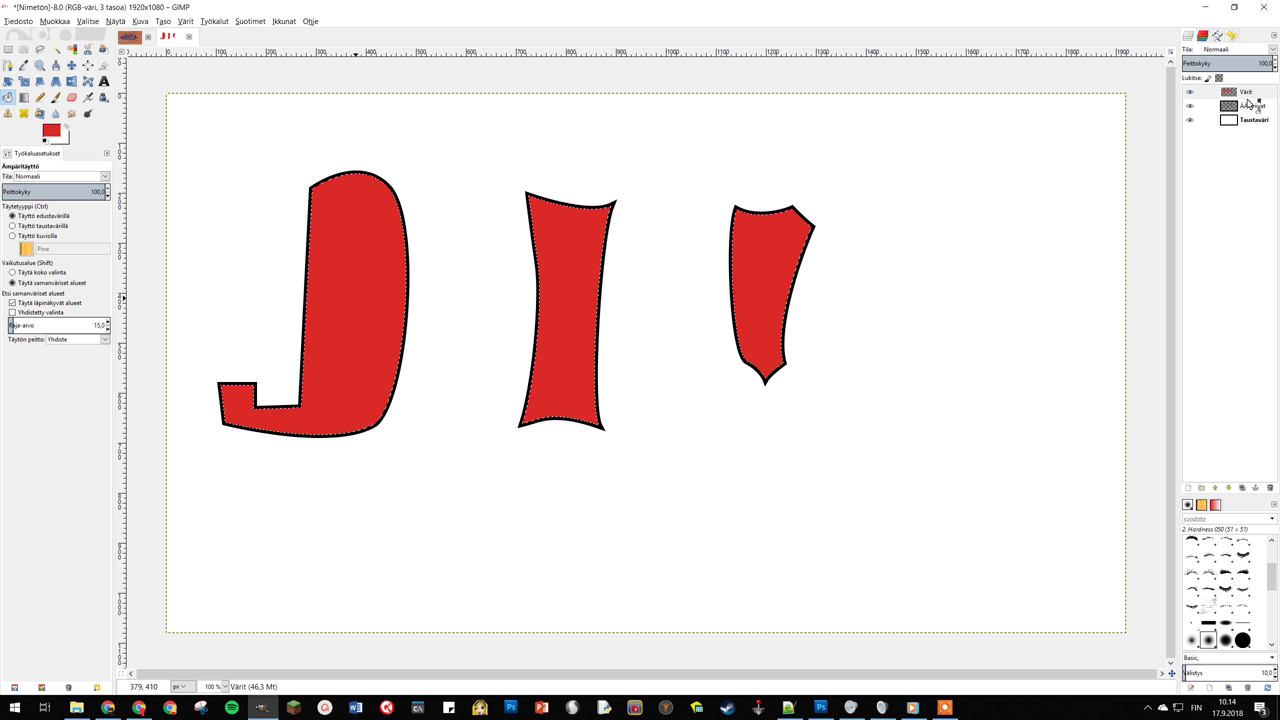
drag(1247, 92, 1259, 115)
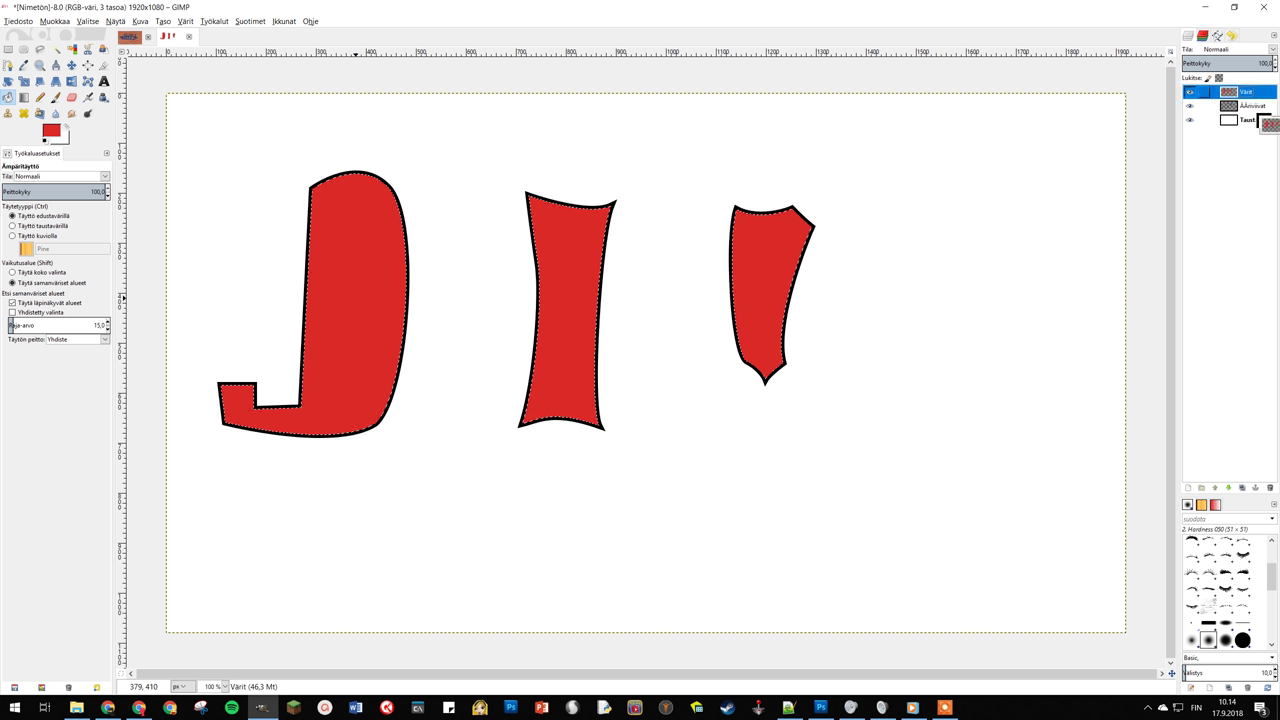
drag(1259, 115, 1260, 119)
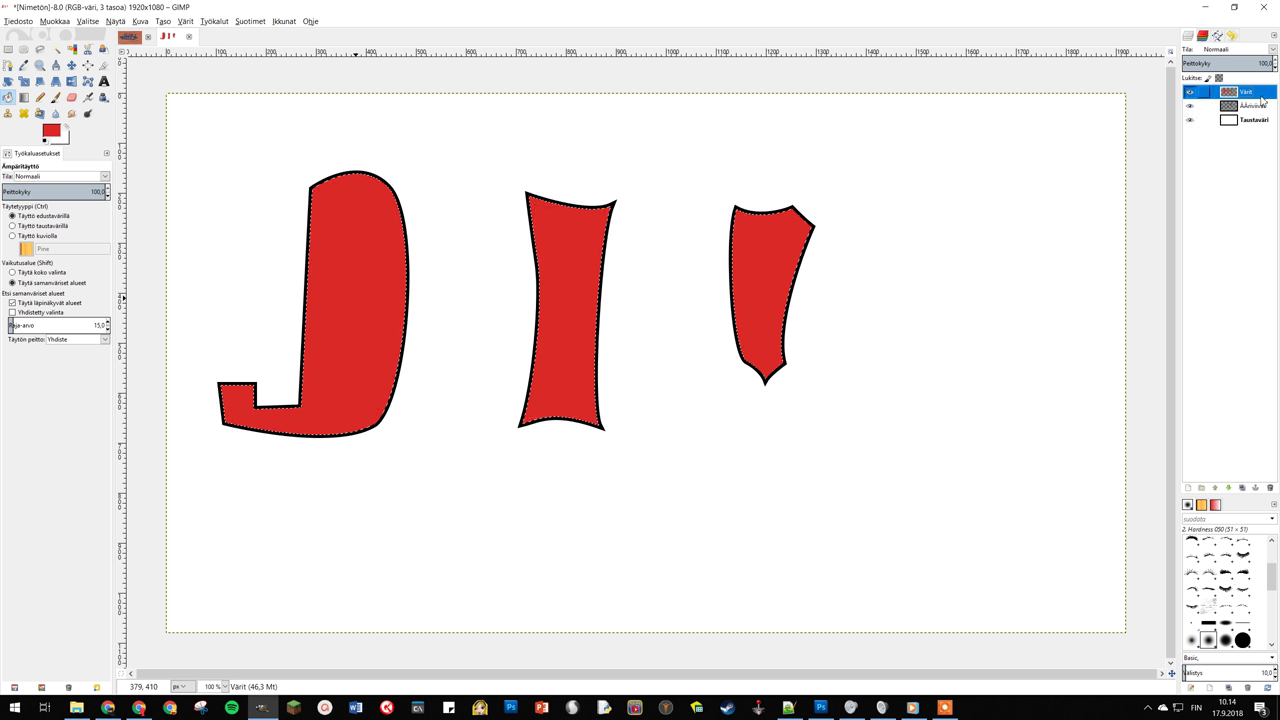